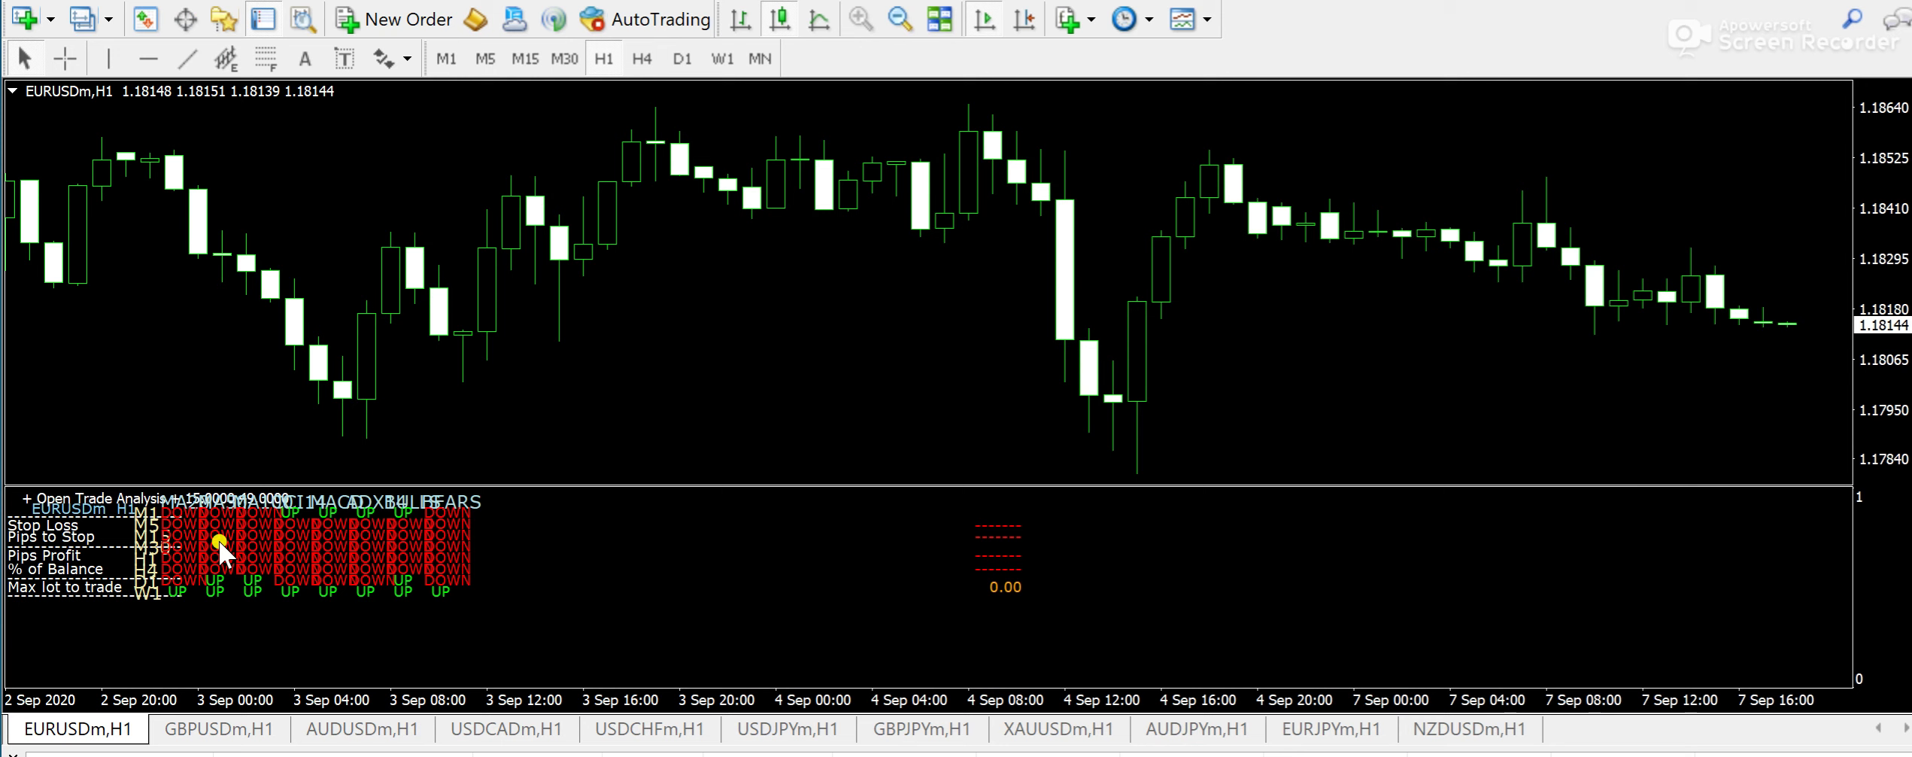
- Draw a downward trendline from the 4 Sep 16:00 high, then delete it
mouse_move(218, 540)
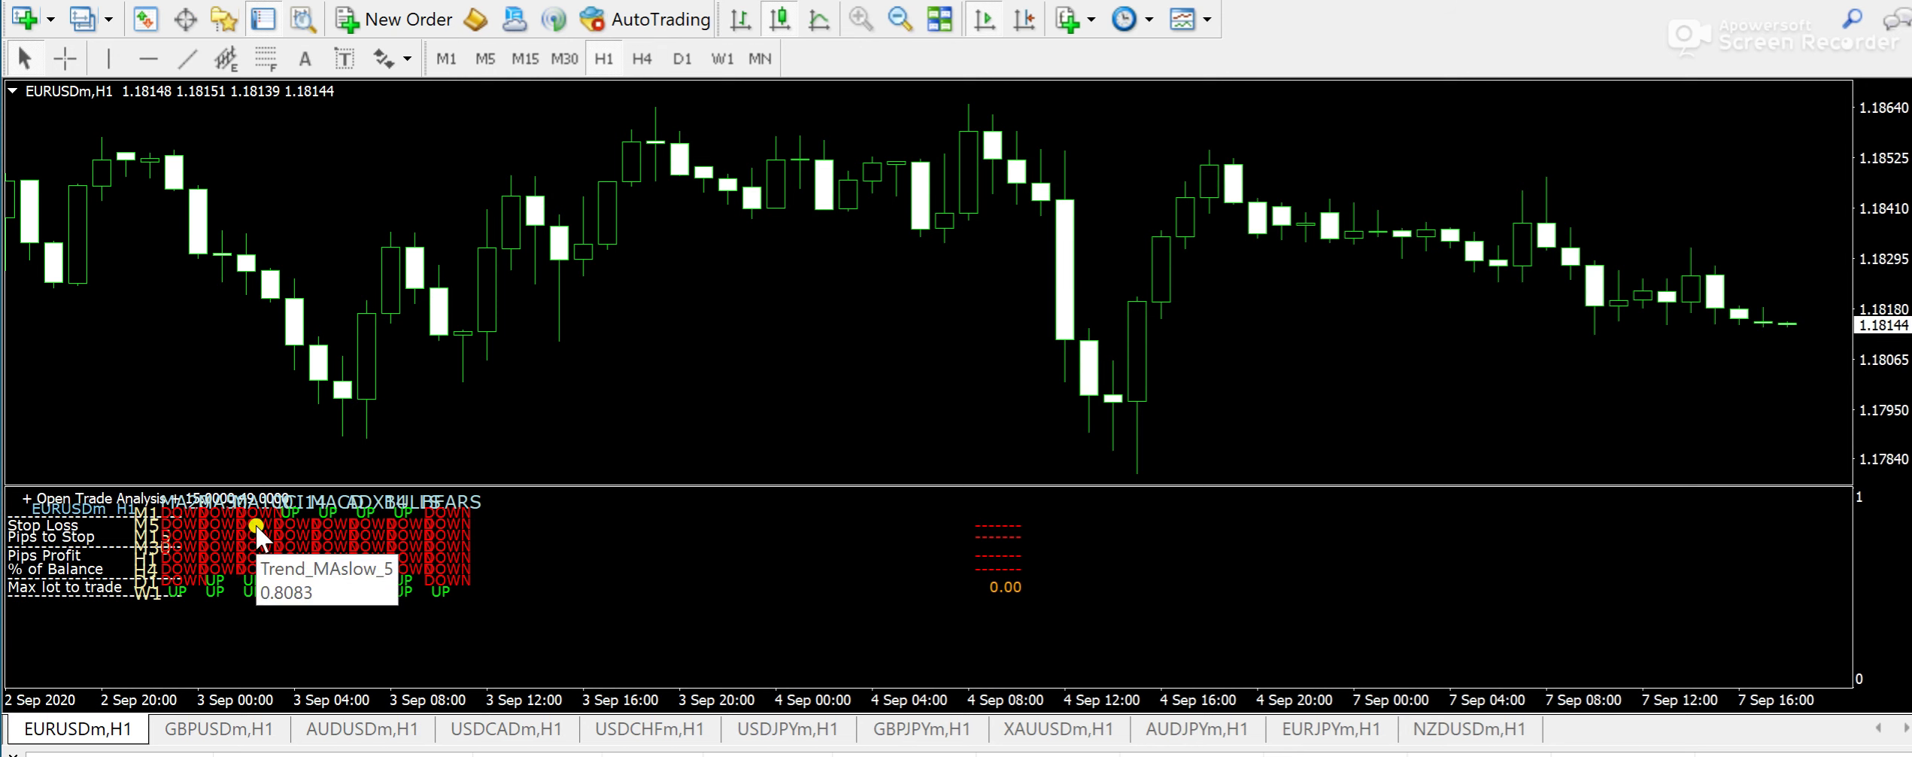
mouse_move(431, 512)
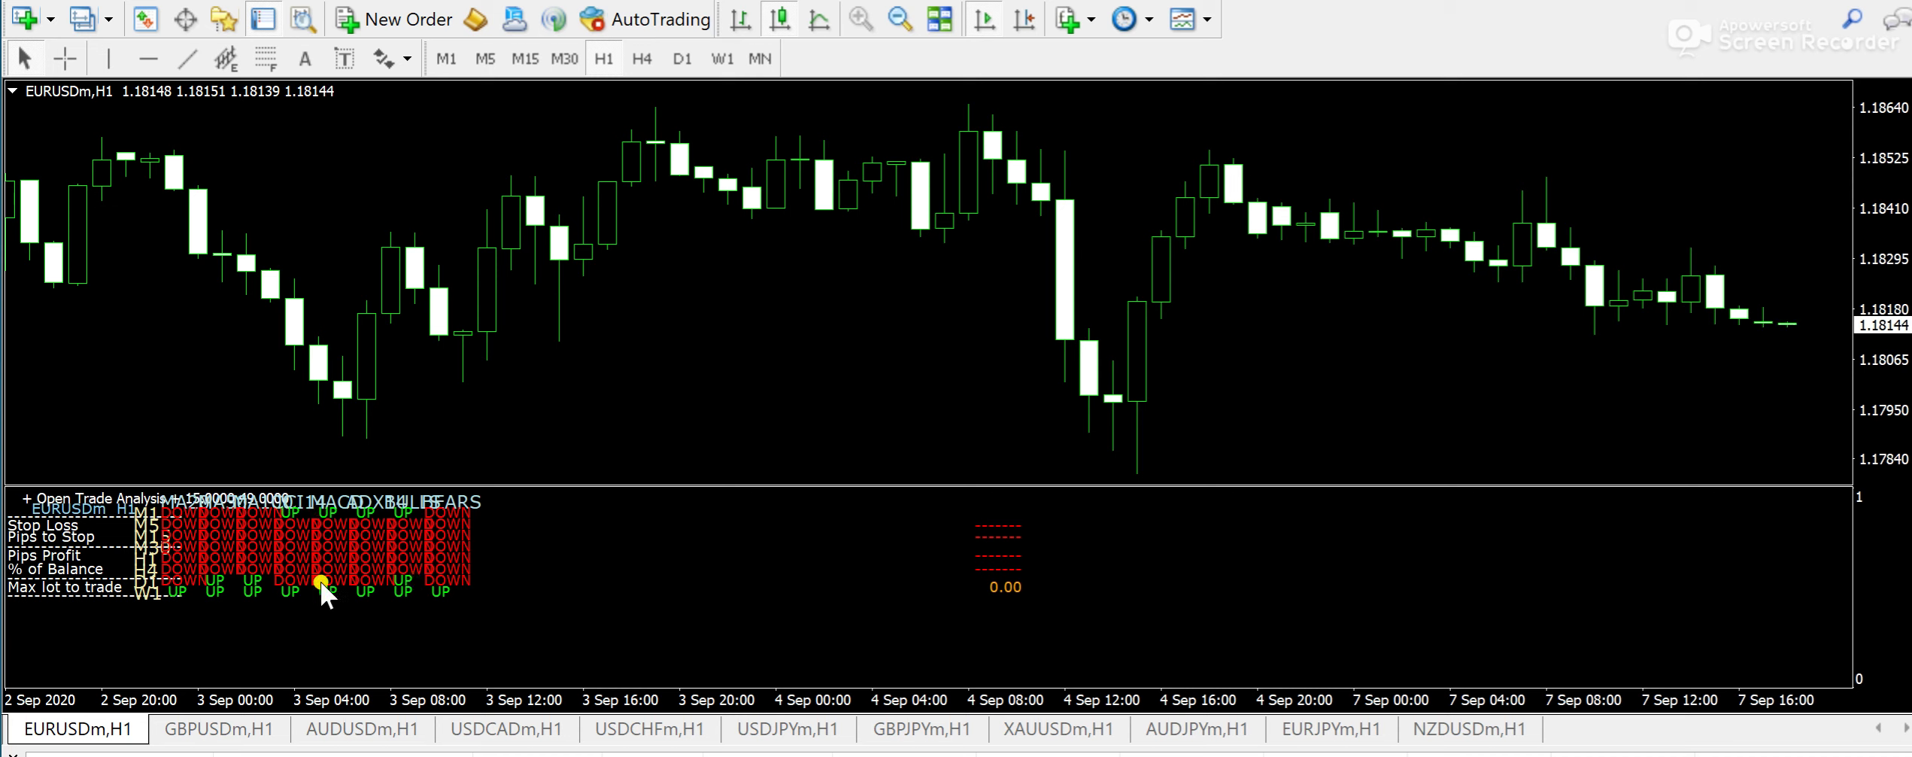
left_click(188, 58)
mouse_move(1206, 149)
left_mouse_down()
mouse_move(1400, 229)
mouse_move(1465, 232)
left_mouse_up()
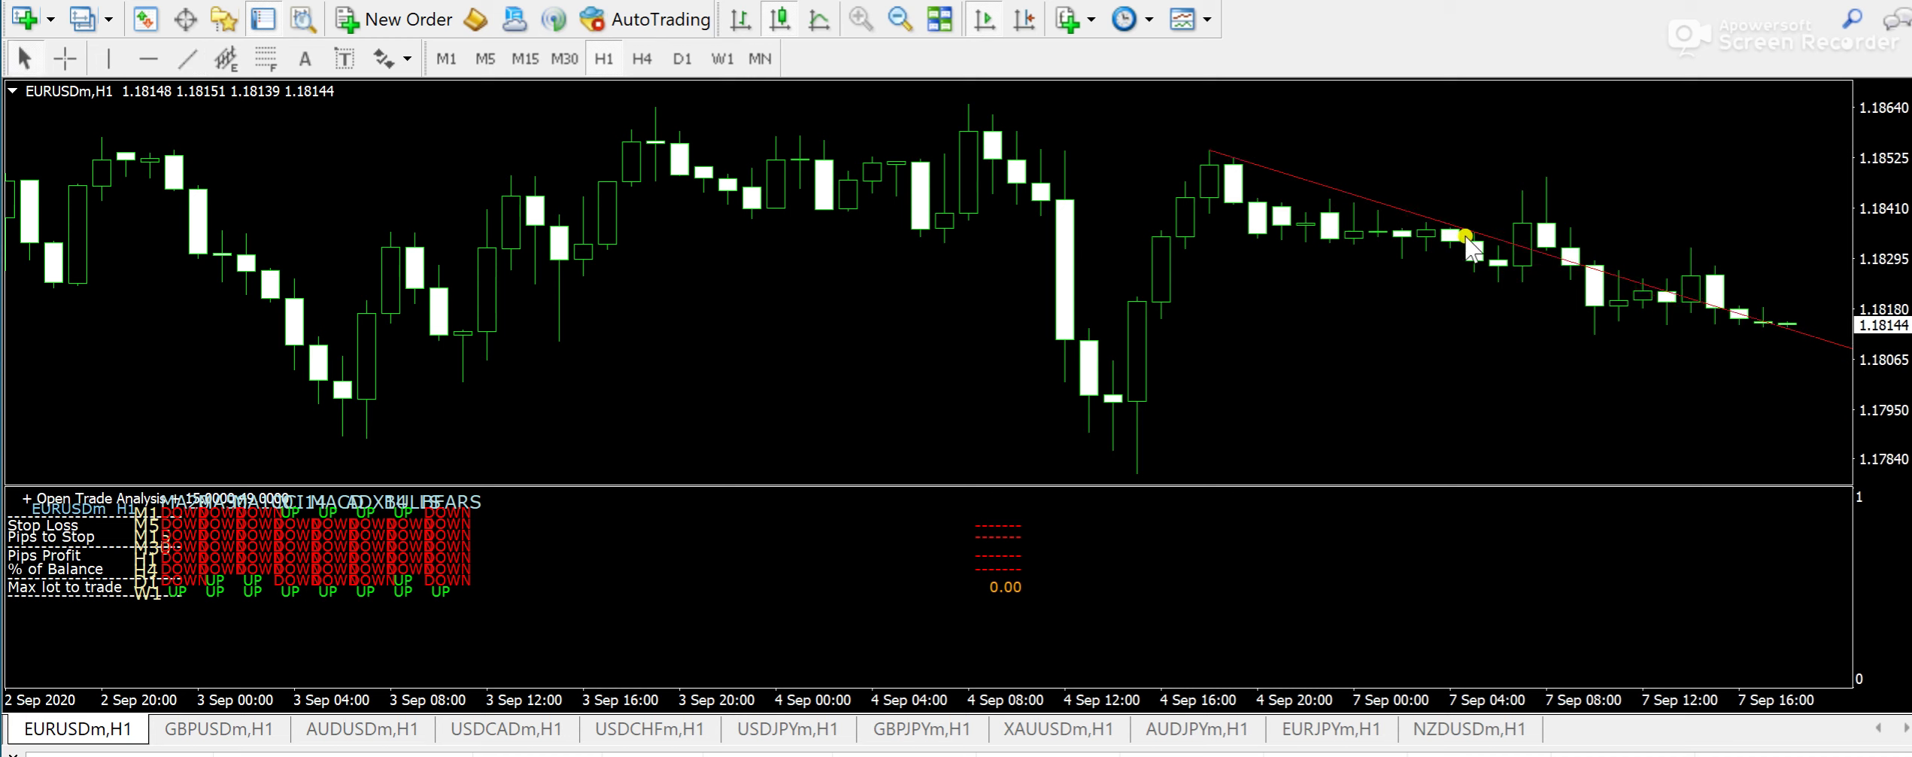
right_click(1397, 208)
left_click(1335, 189)
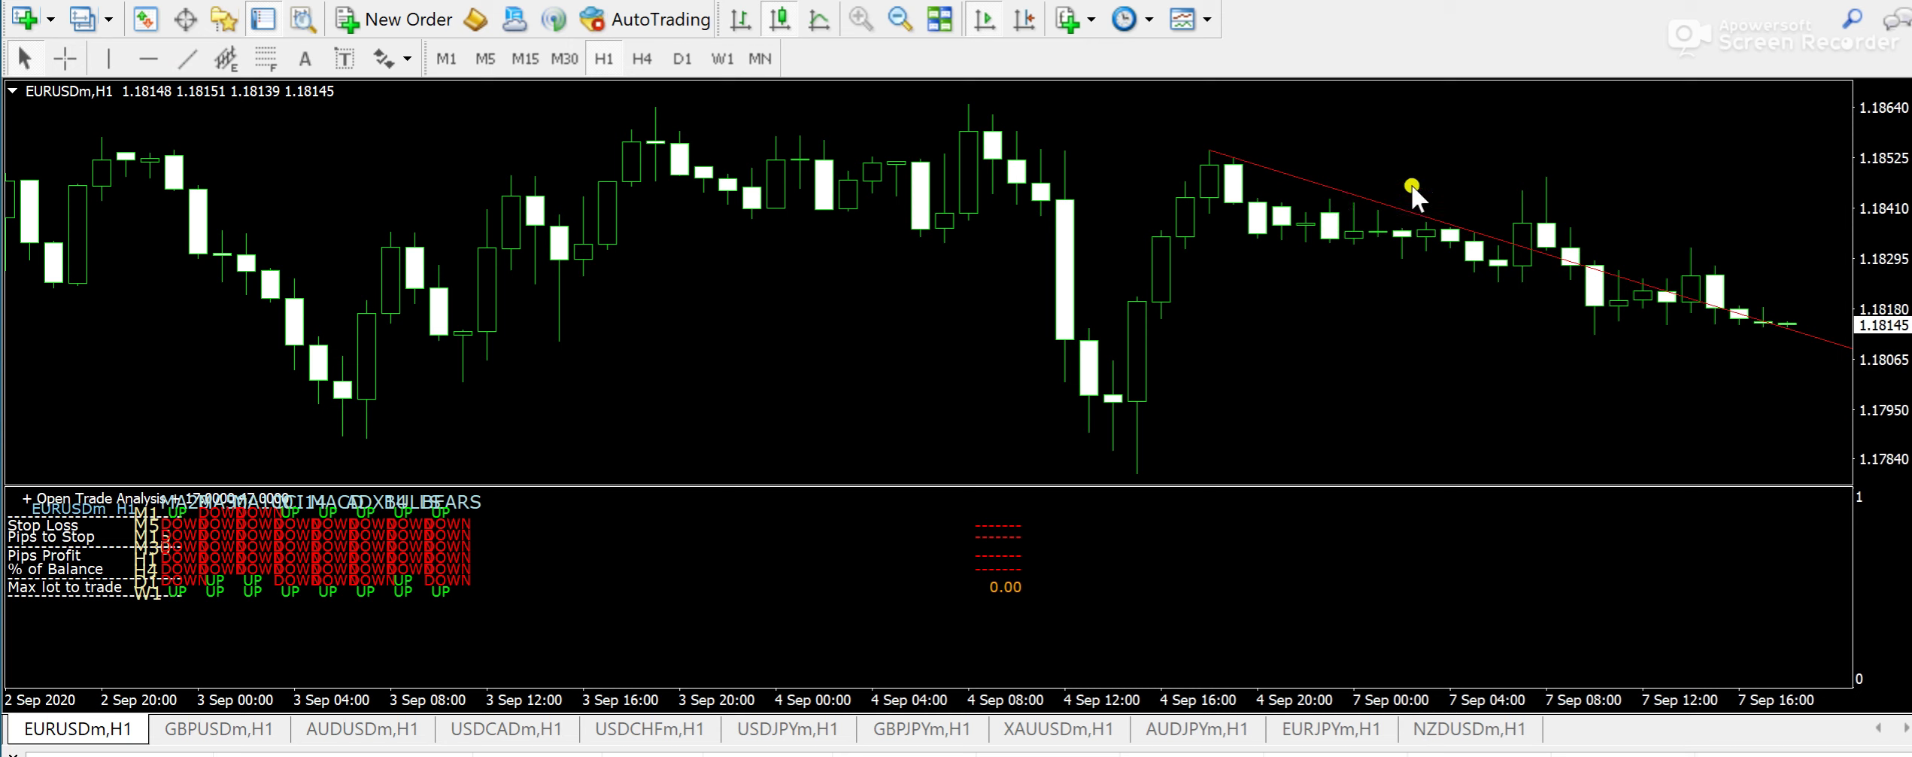
right_click(1309, 184)
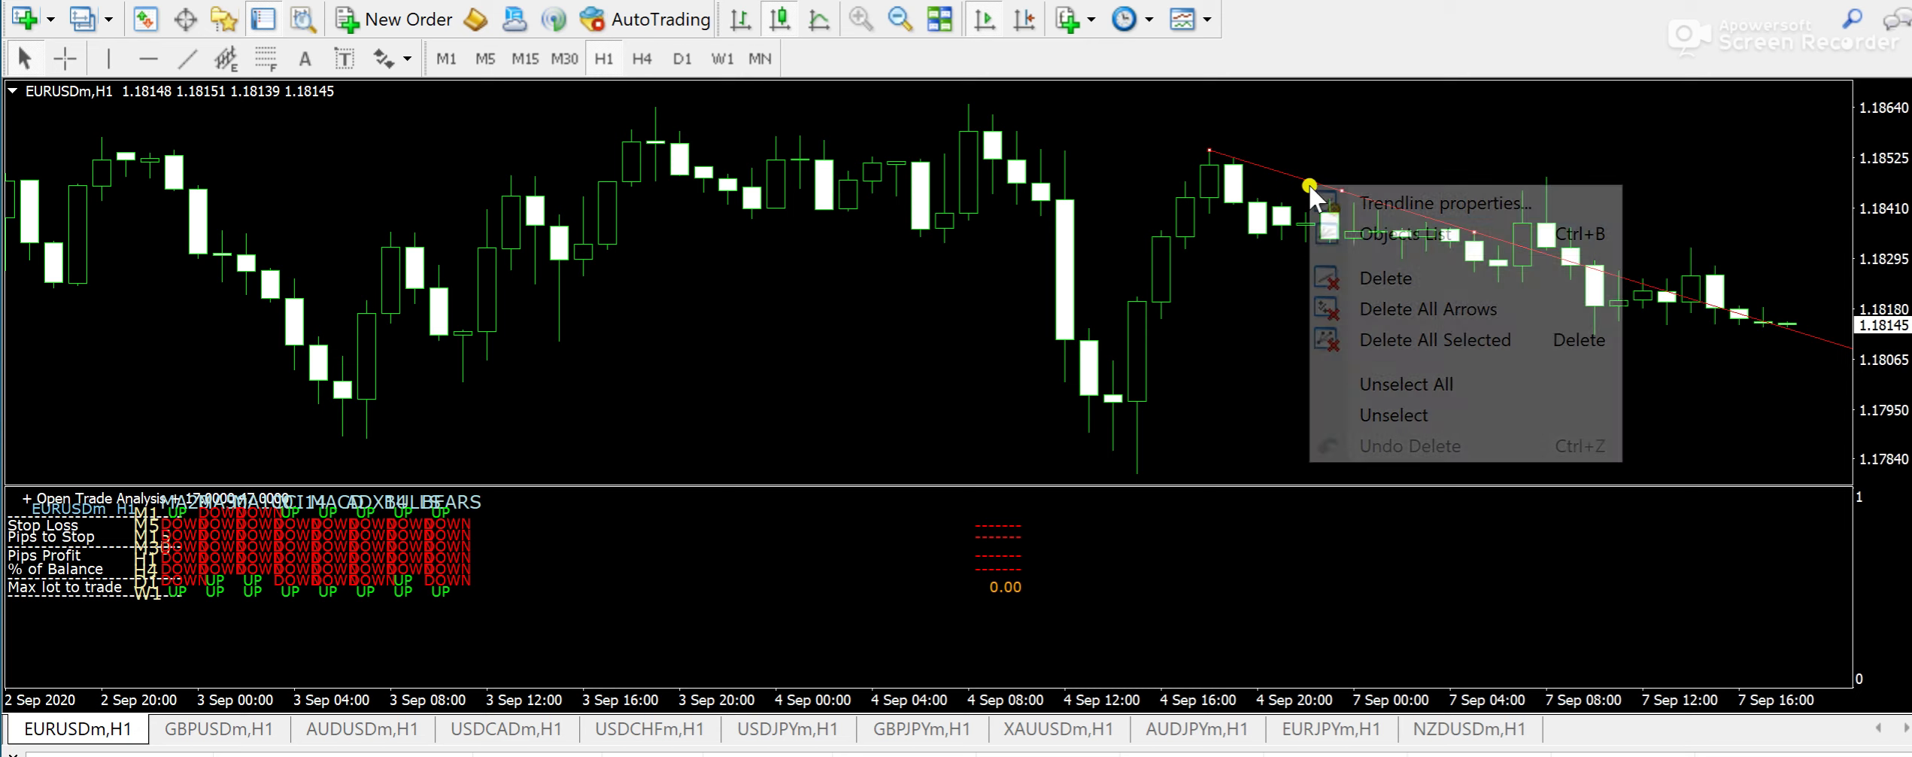
left_click(1381, 275)
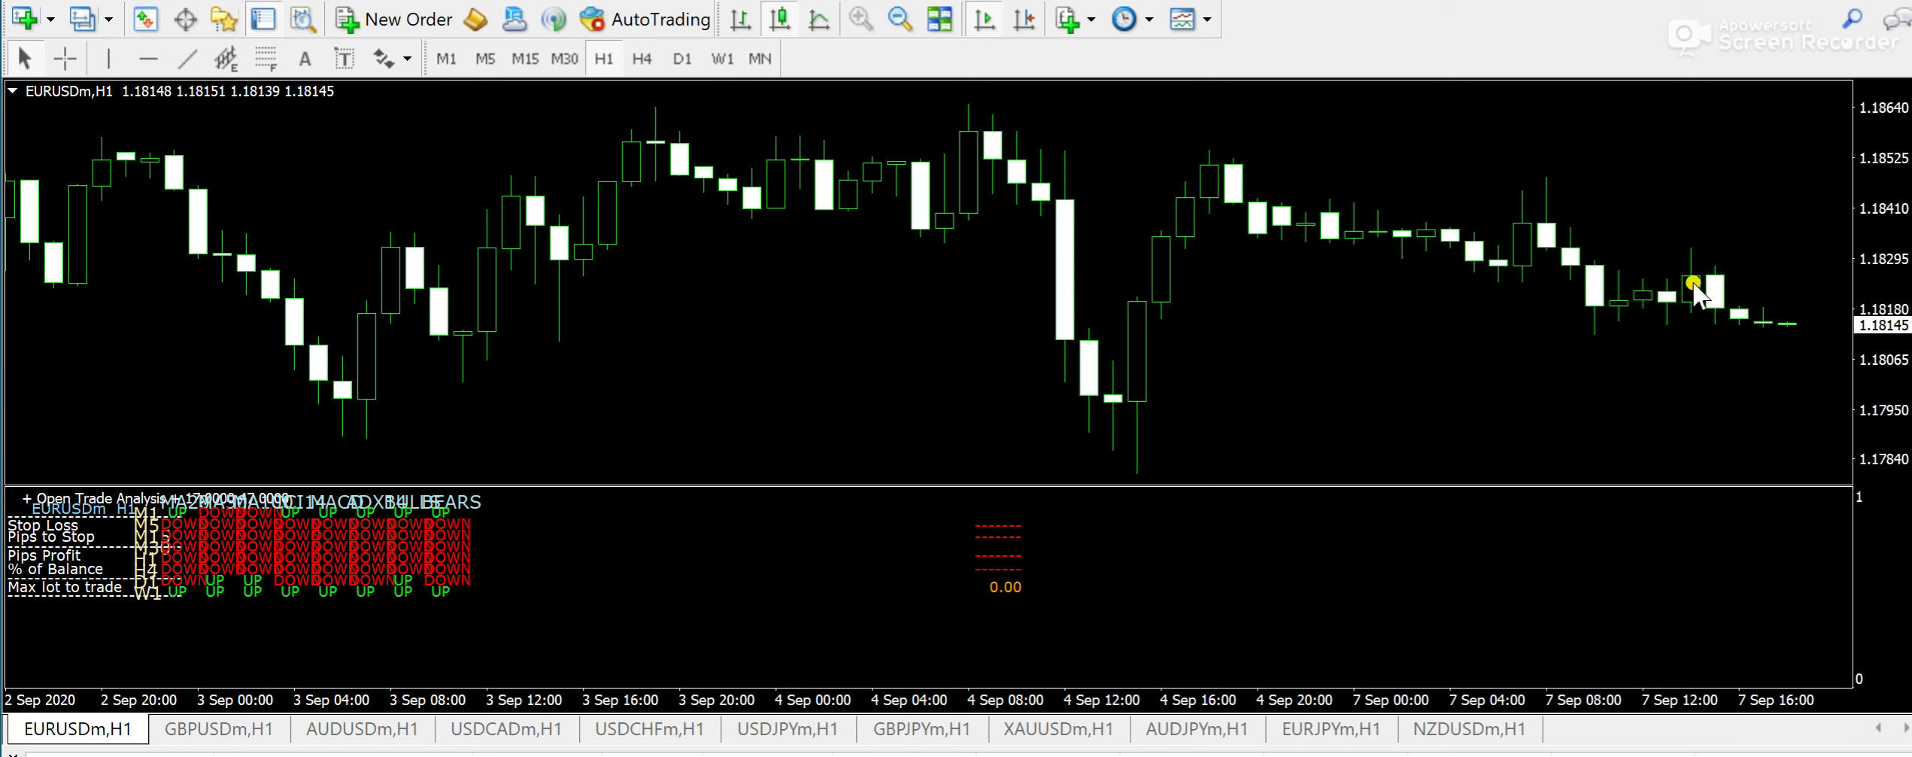
- On the GBPUSDm H1 chart, draw a downward trendline from the 4 Sep 18:00 candle, then delete it
mouse_move(358, 594)
left_click(255, 730)
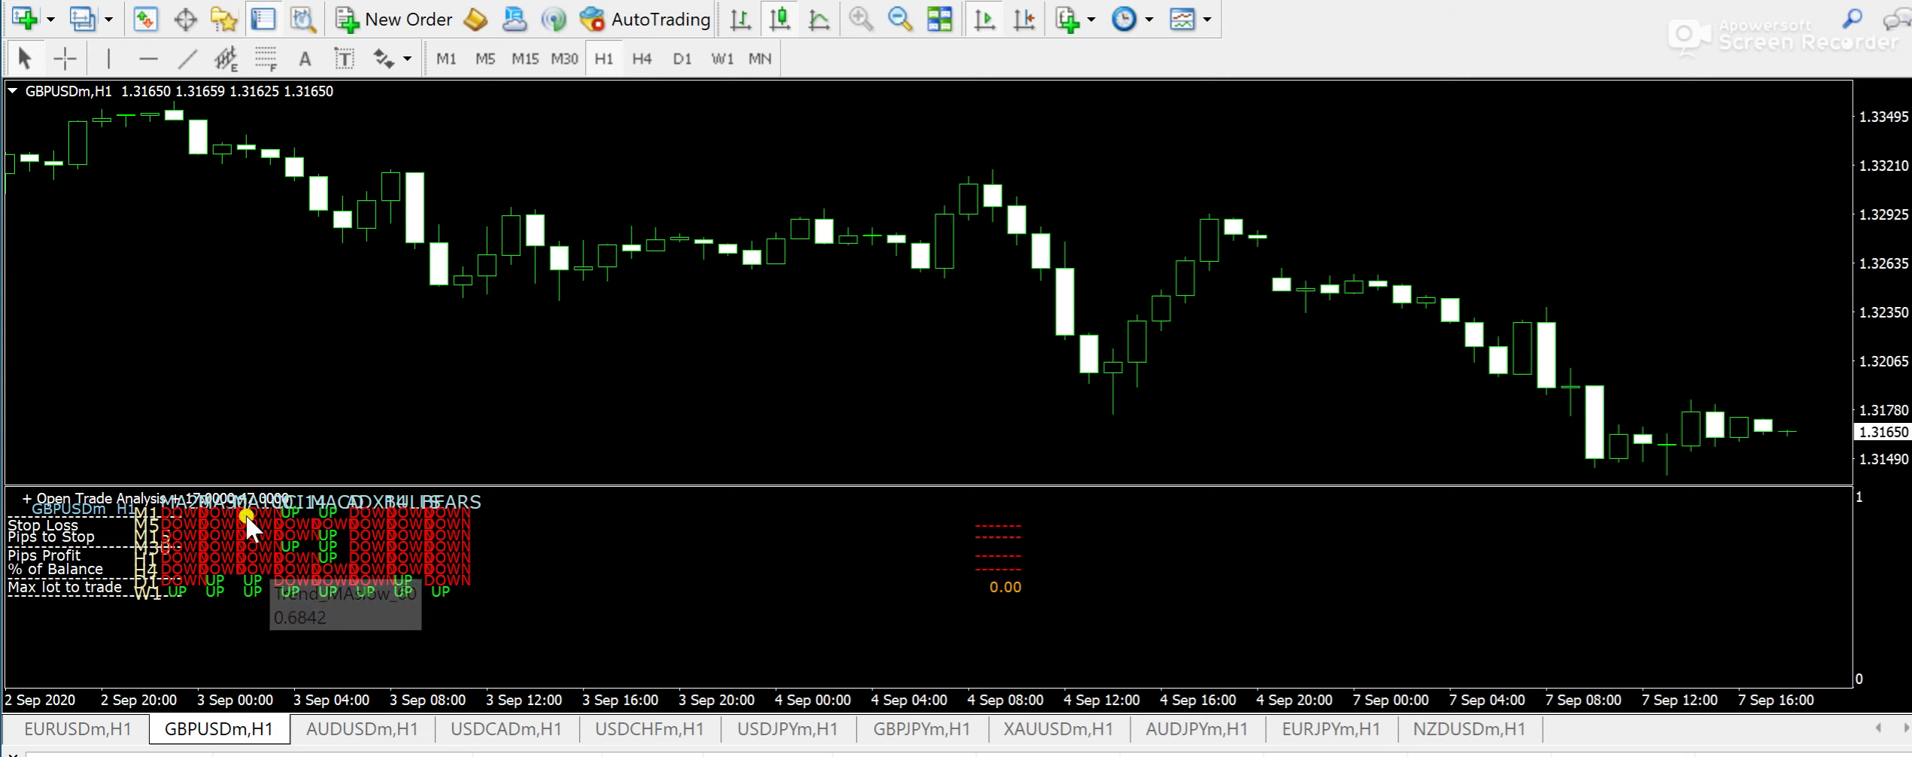
left_click(187, 59)
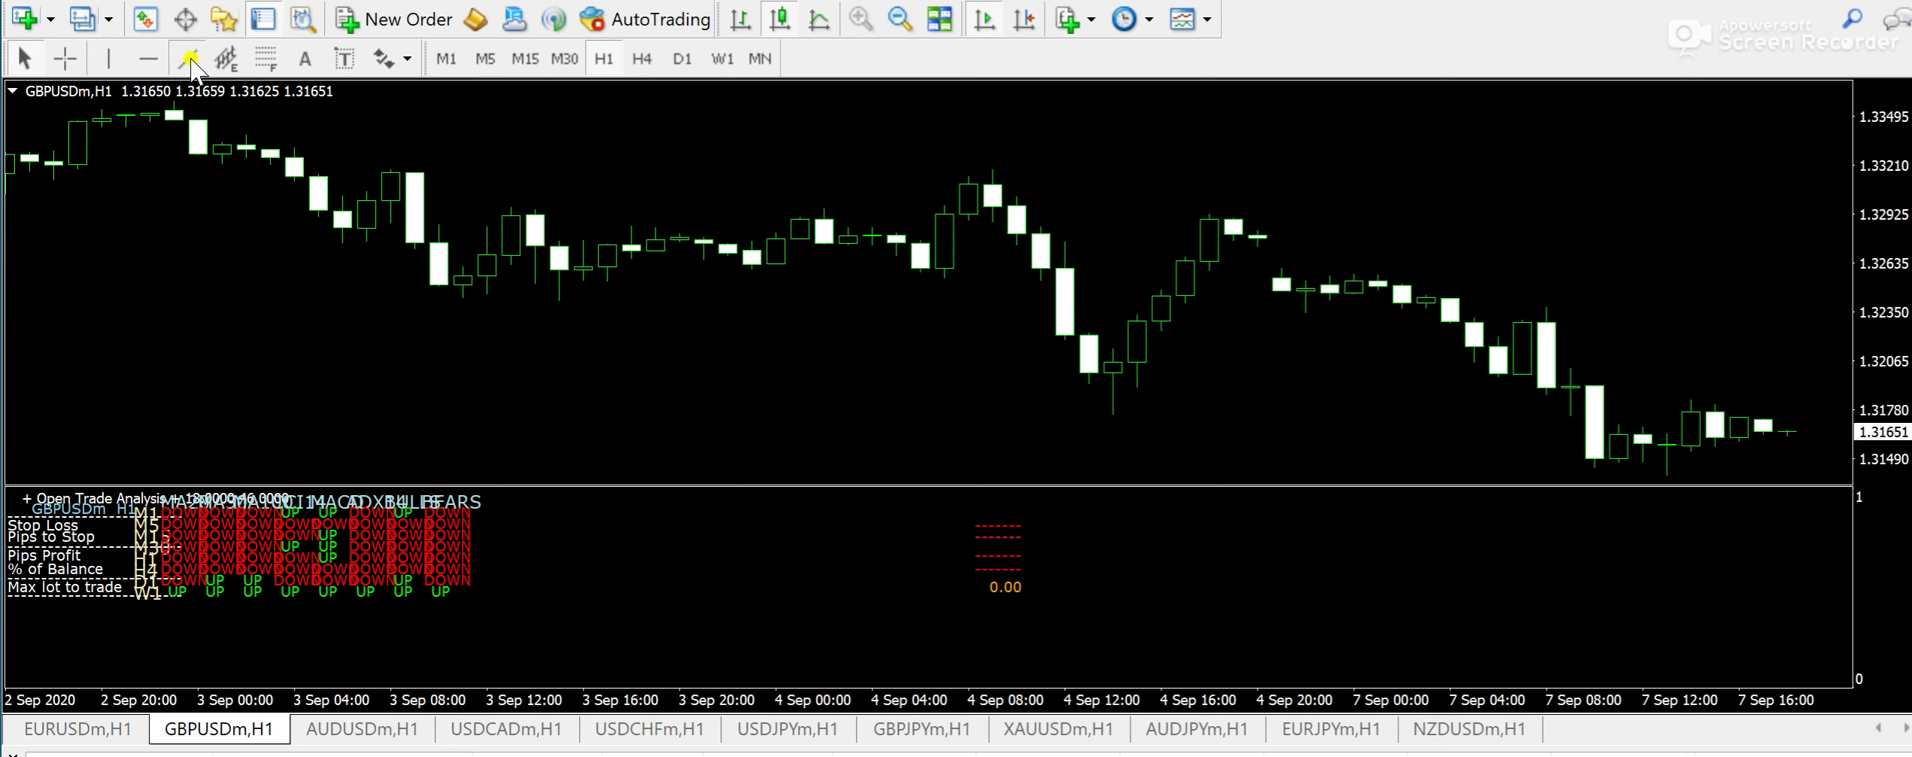
left_click_drag(1240, 216, 1508, 339)
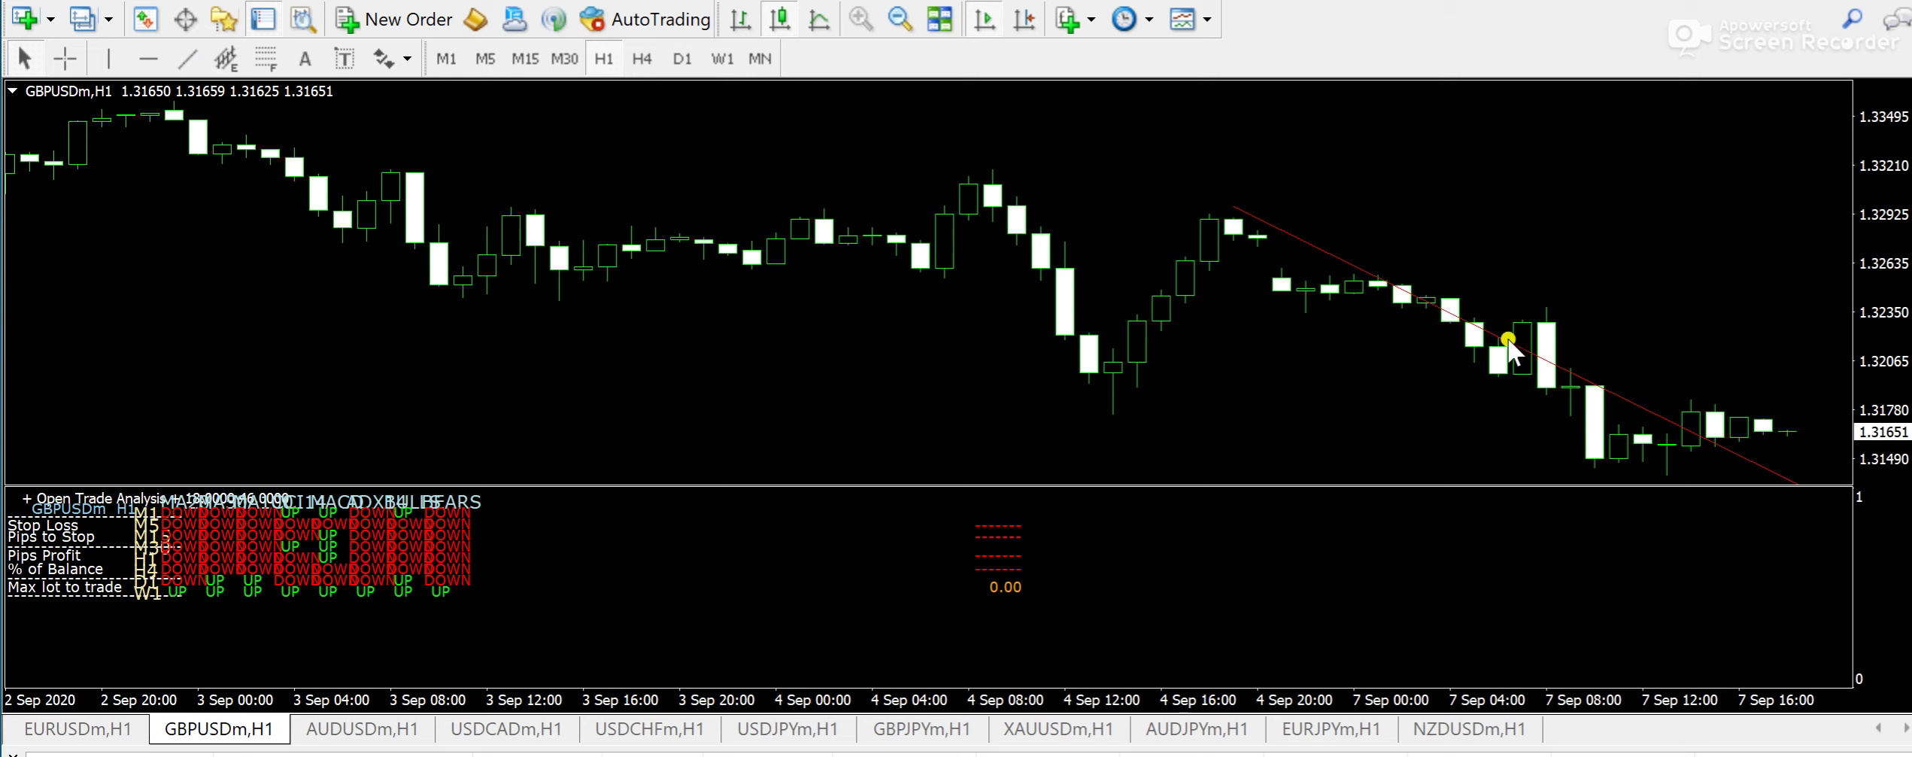
right_click(1405, 291)
left_click(1495, 377)
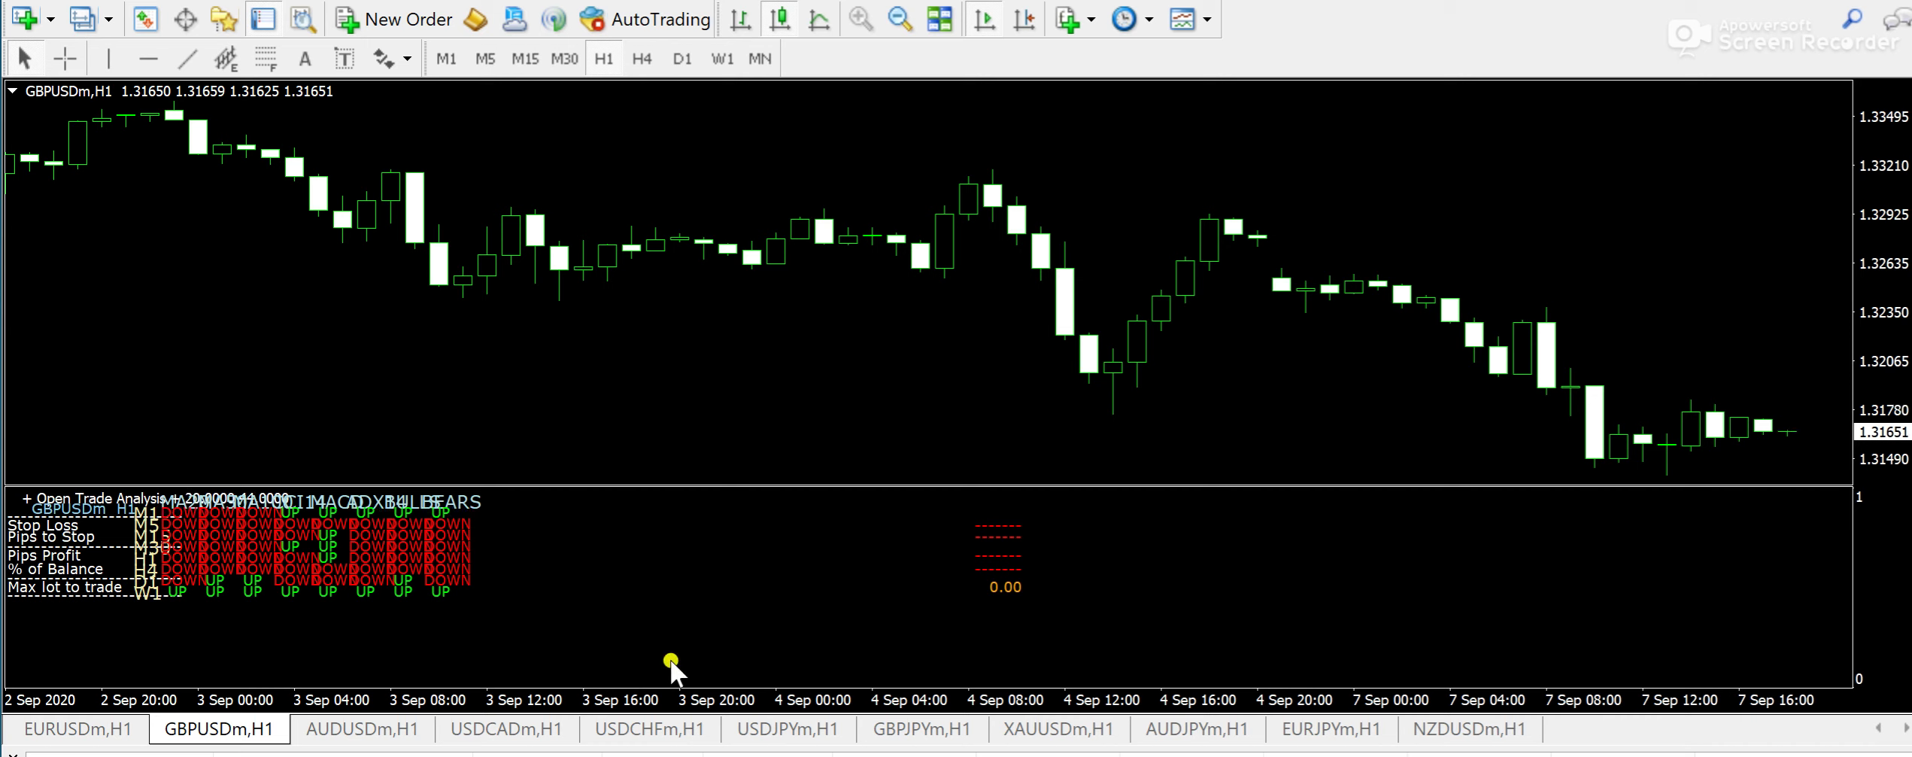
- On the AUDUSDm H1 chart, place a horizontal line at 0.72828, then delete it
left_click(383, 728)
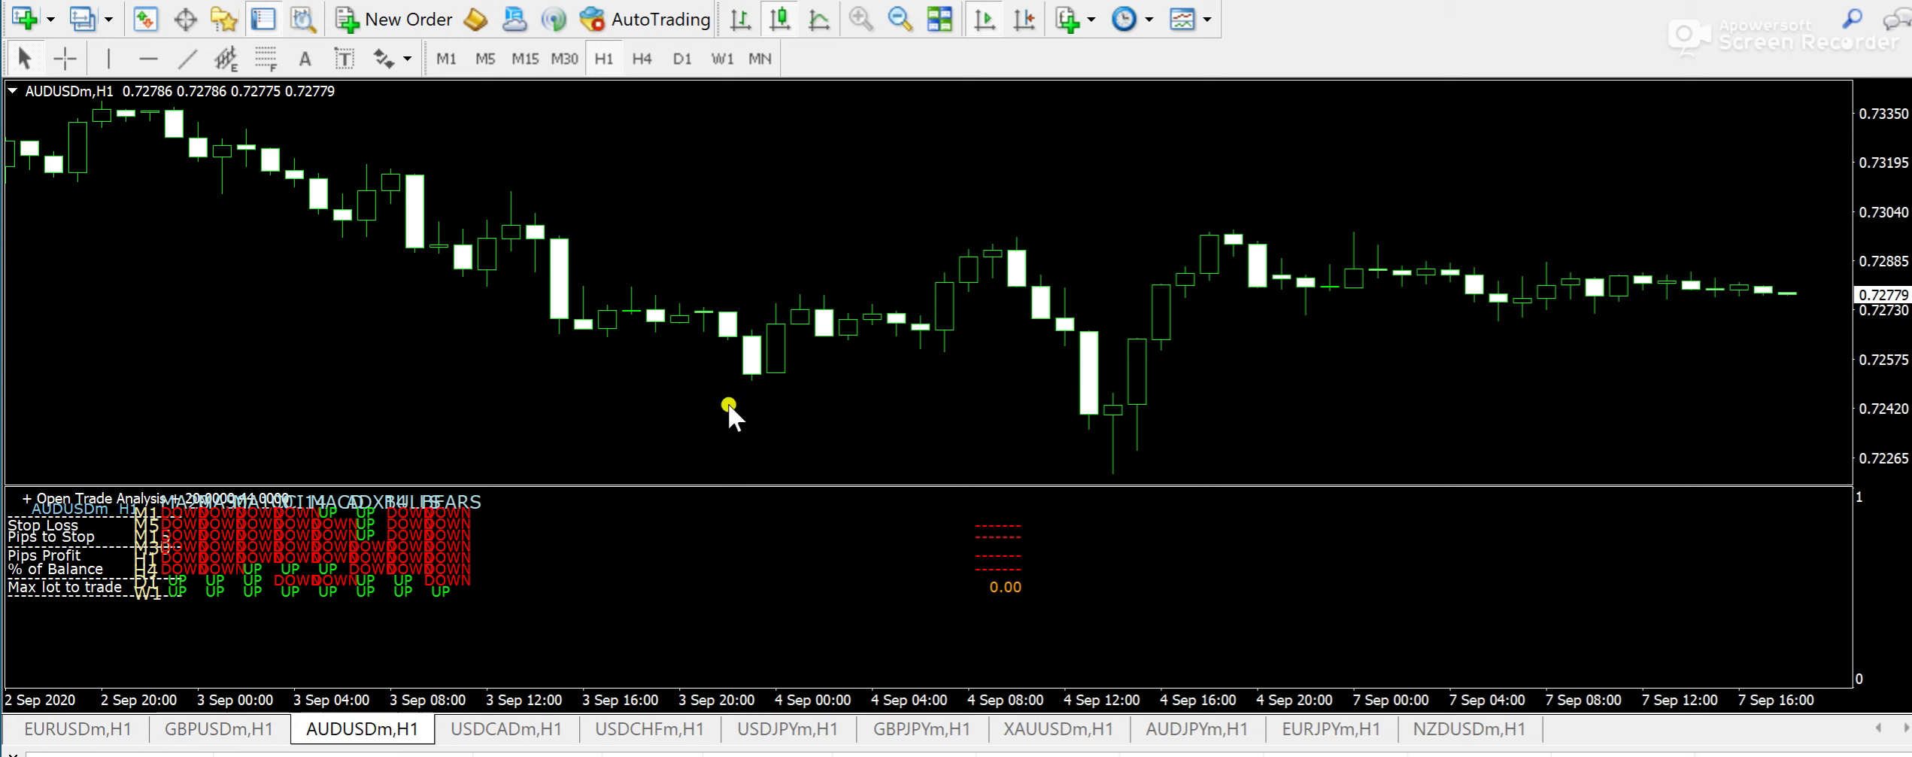
left_click(149, 58)
left_click(1596, 278)
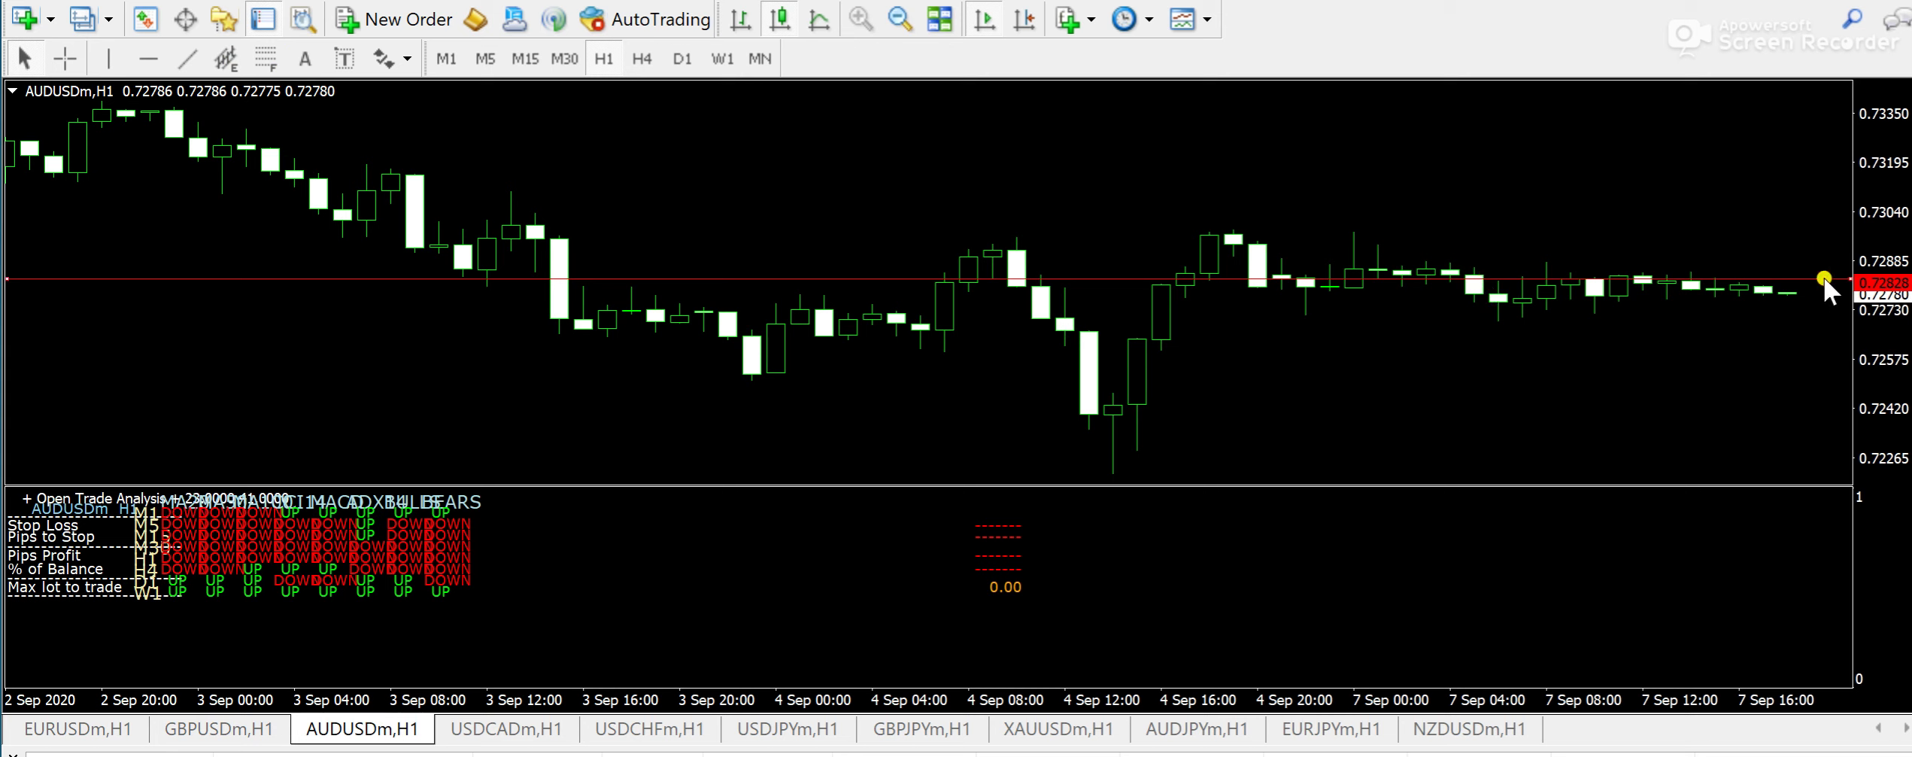
mouse_move(399, 553)
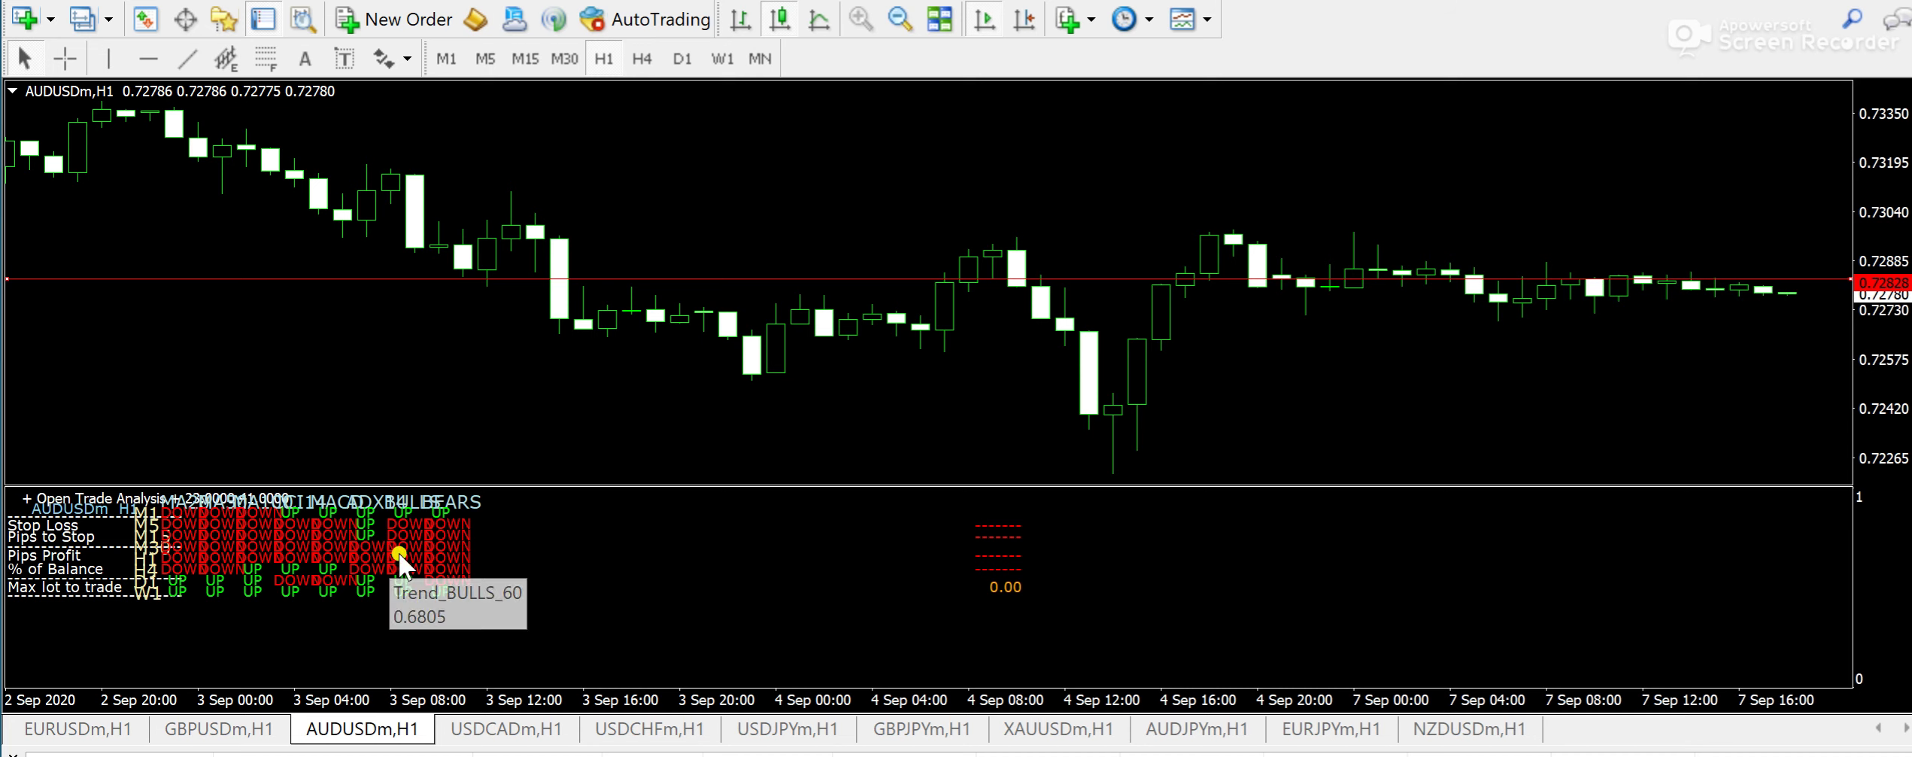
right_click(1813, 273)
left_click(1683, 372)
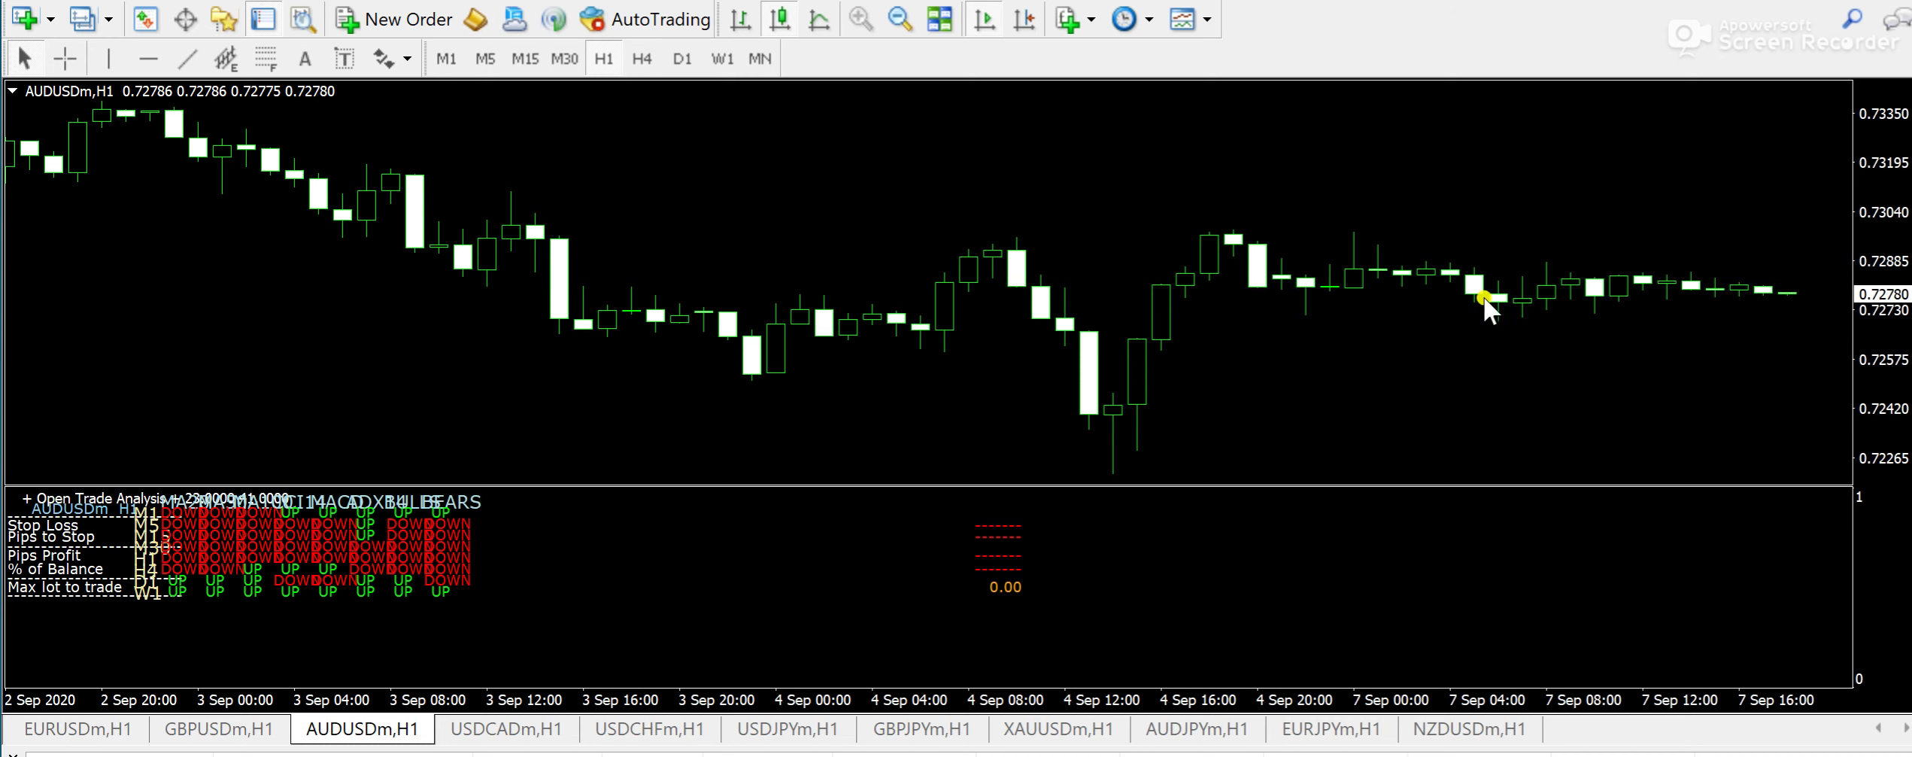
mouse_move(1444, 274)
- On the USDCADm H1 chart, set the grid colour to None and zoom in twice
left_click(552, 728)
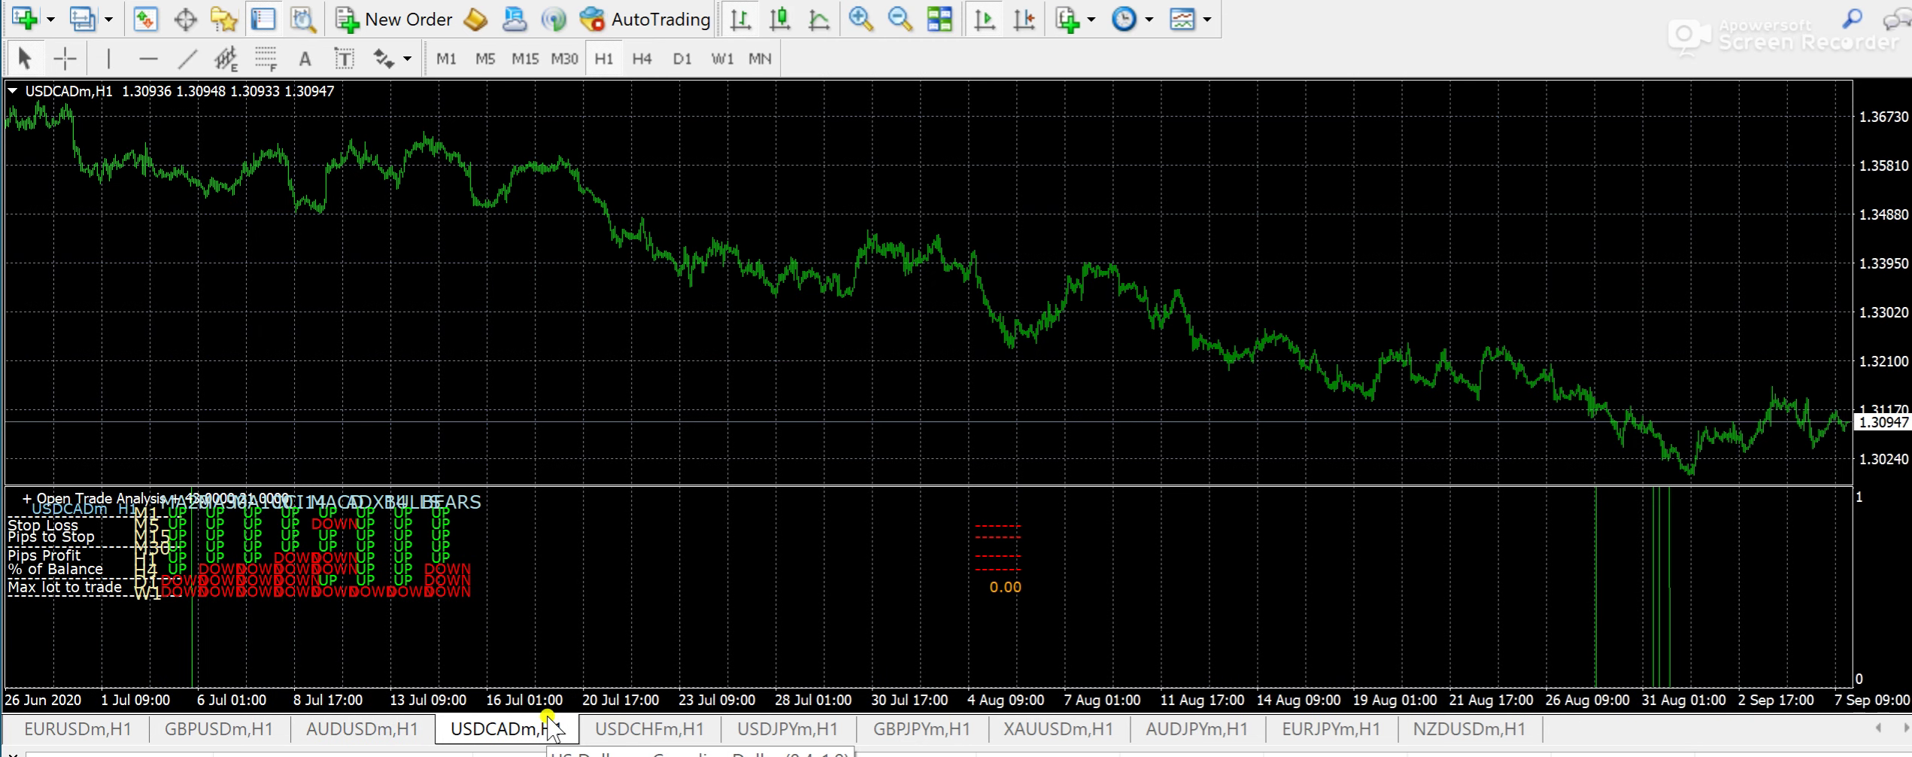
right_click(1010, 182)
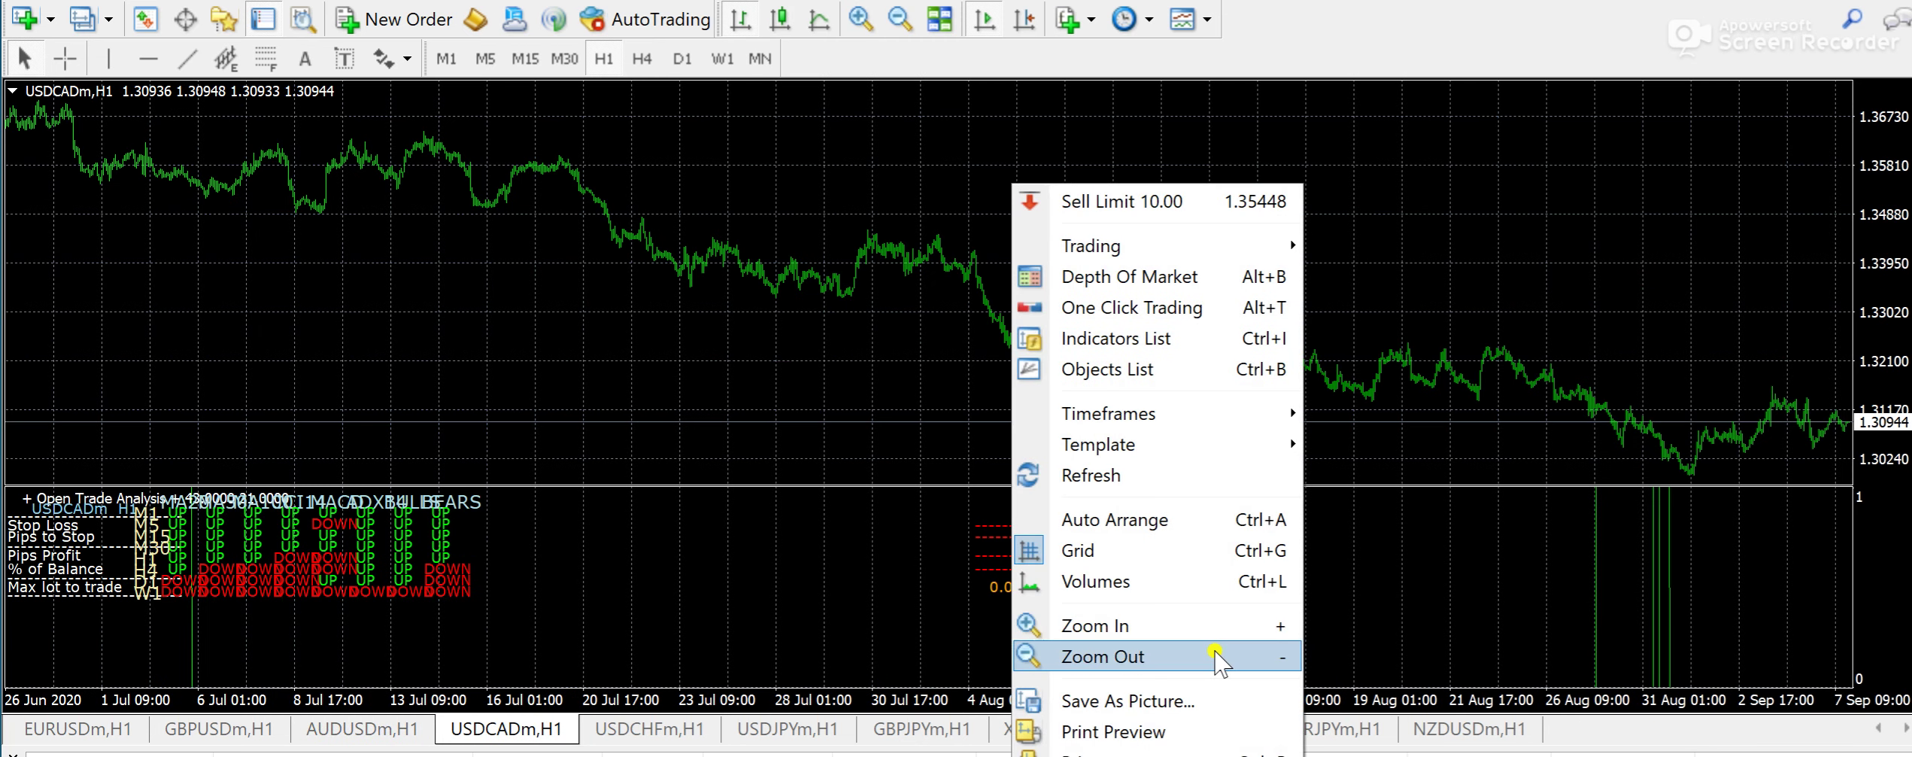
key("F8")
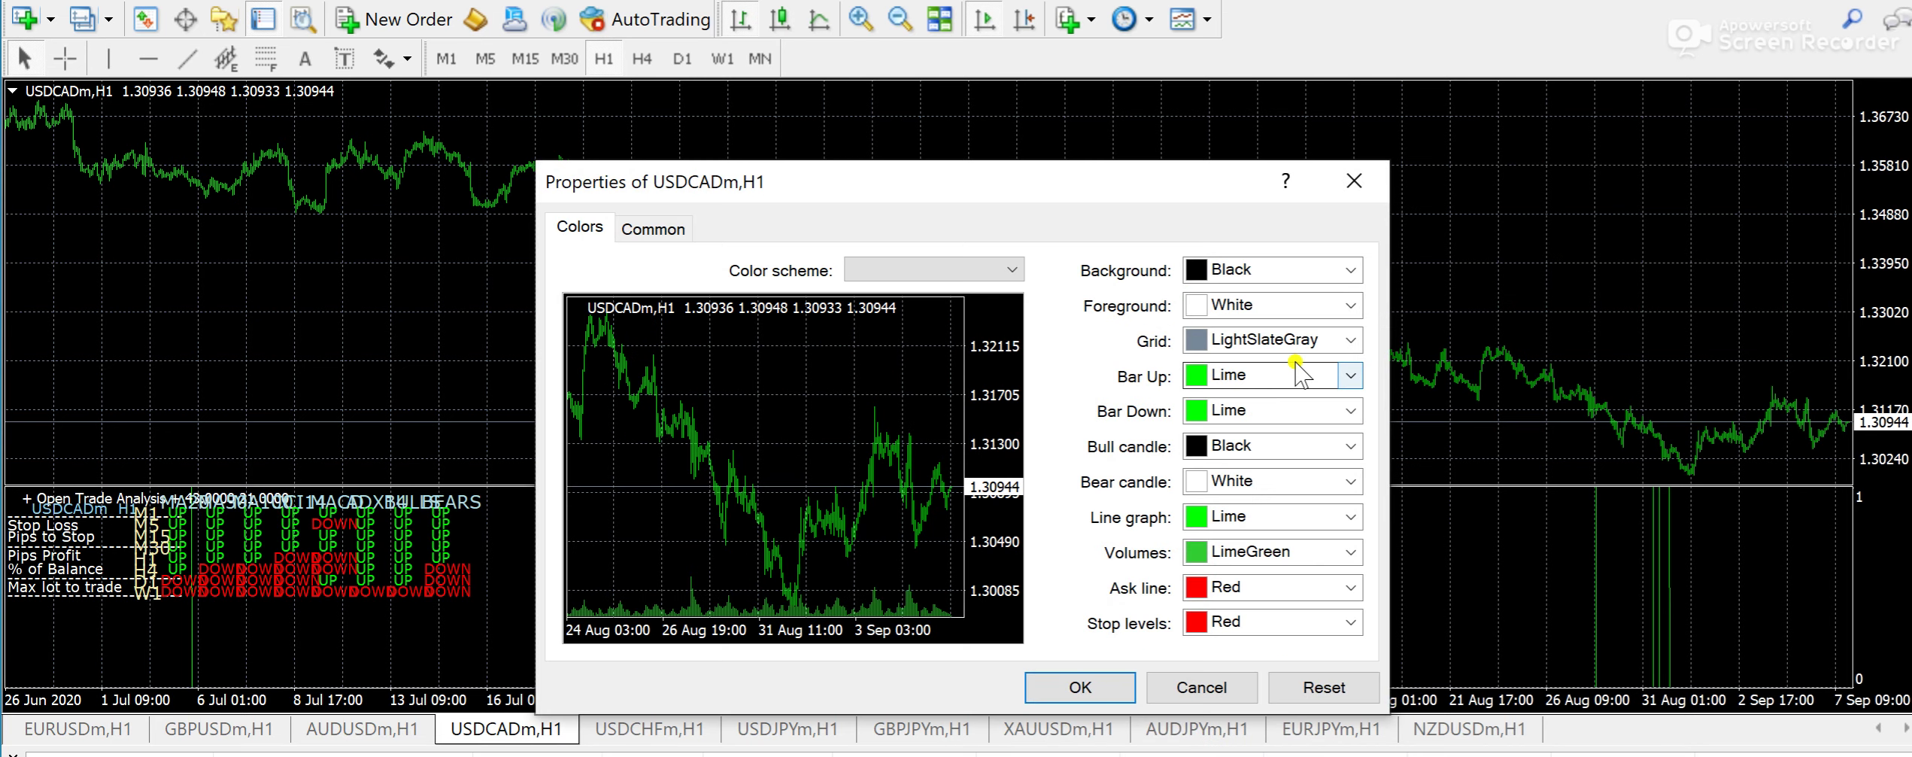
left_click(1350, 340)
left_click(1328, 380)
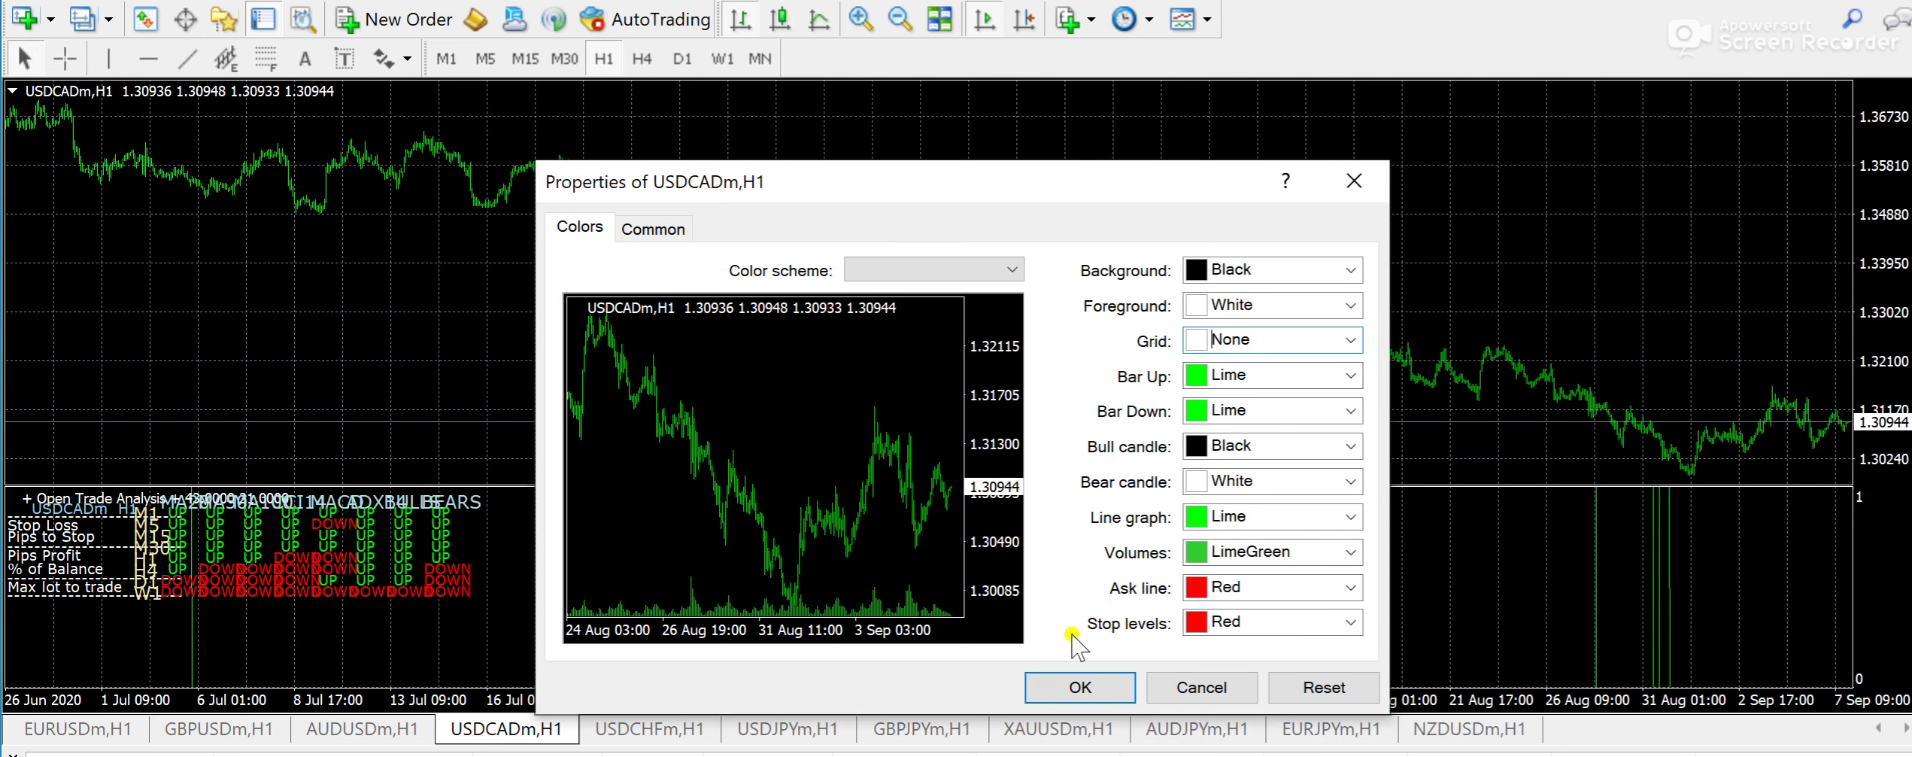
left_click(1068, 687)
left_click(862, 18)
left_click(862, 18)
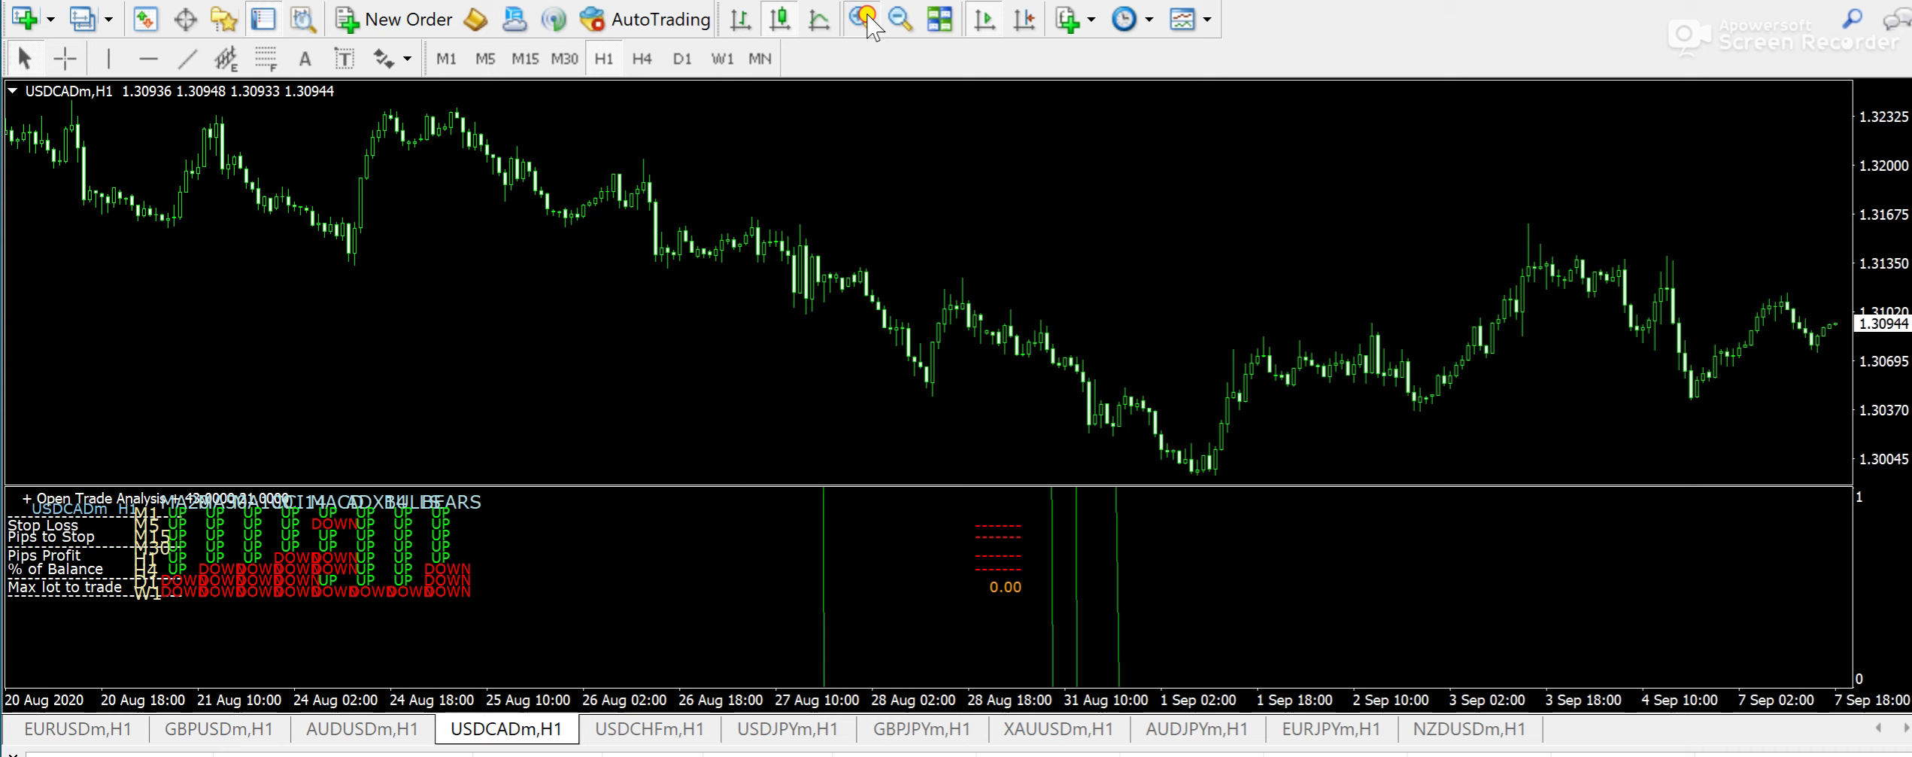
left_click(862, 18)
left_click(862, 18)
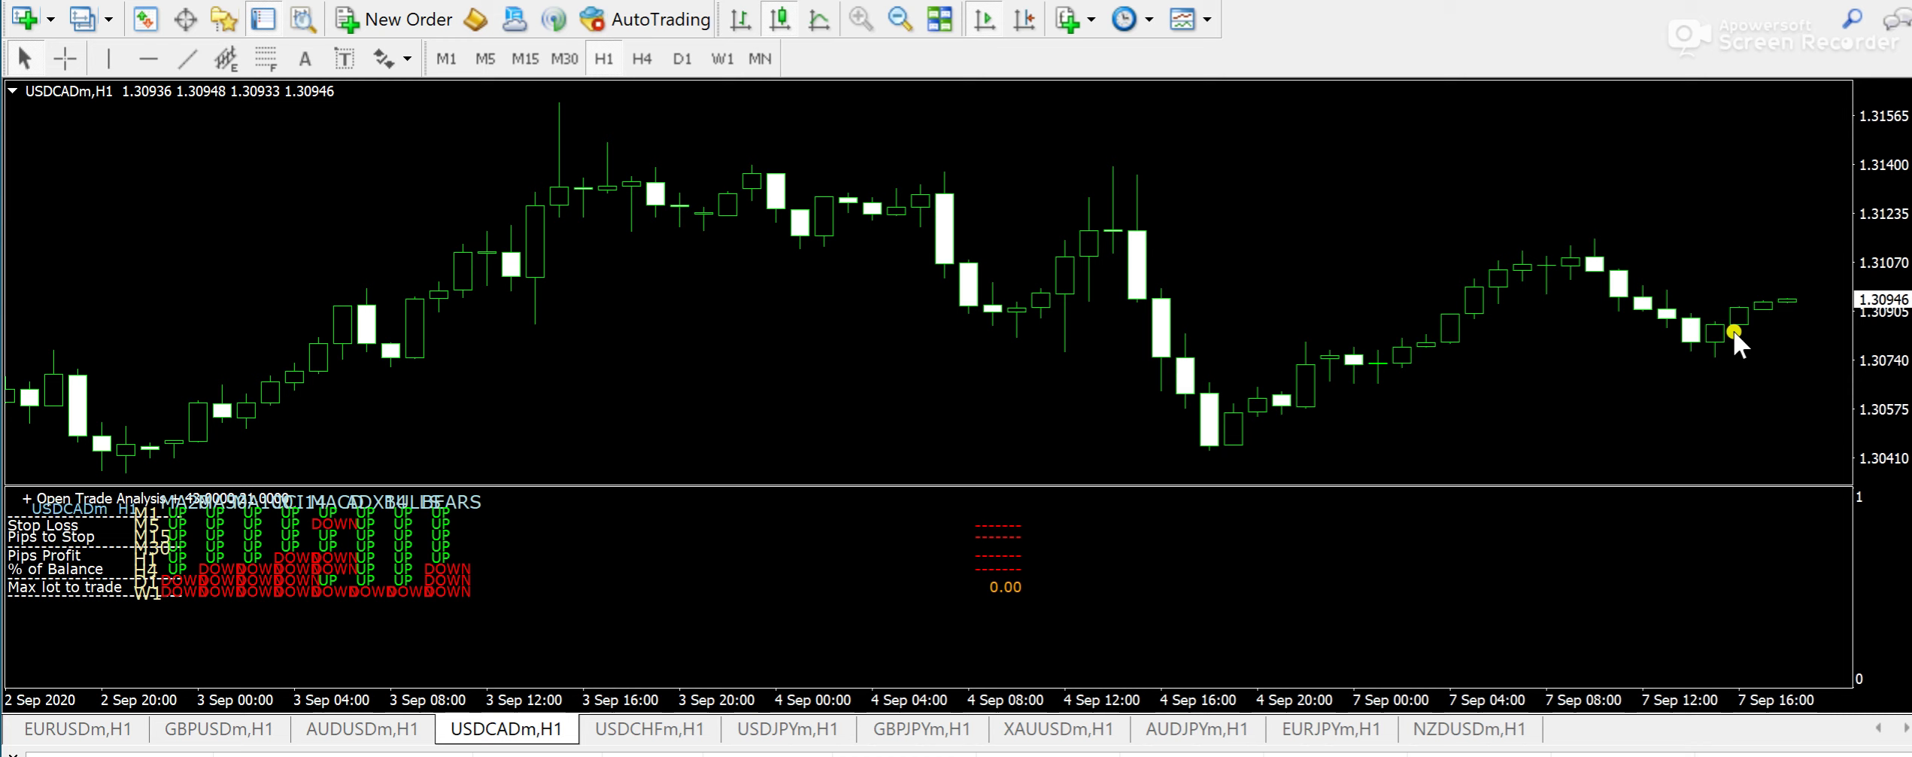
left_click(187, 58)
left_click_drag(1704, 366, 1815, 278)
mouse_move(1794, 290)
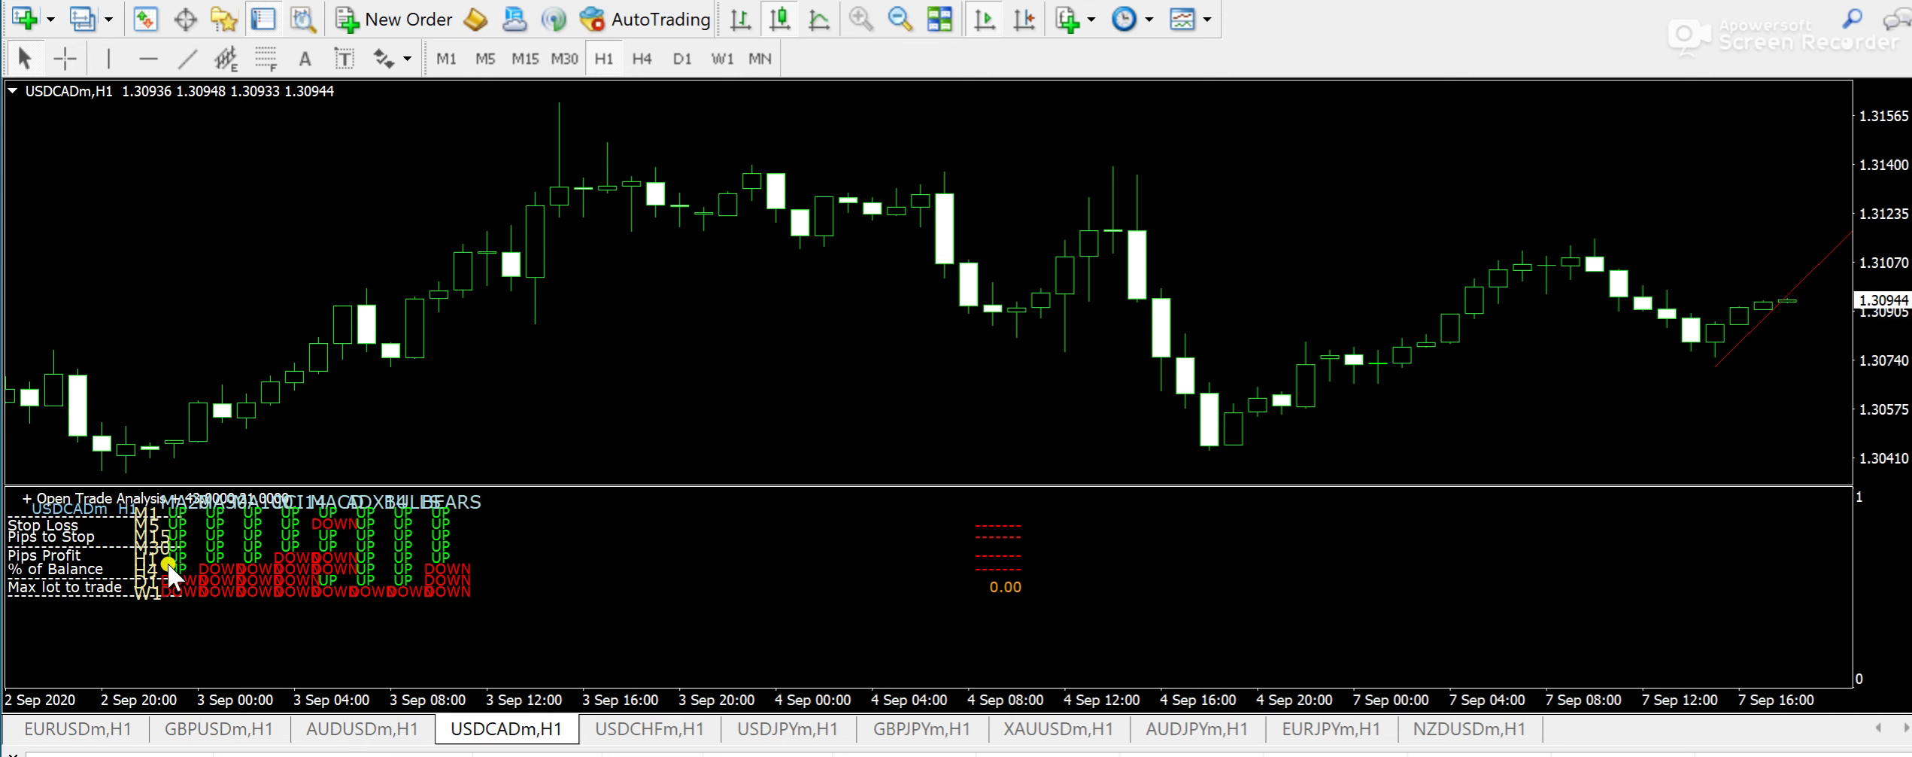
mouse_move(289, 561)
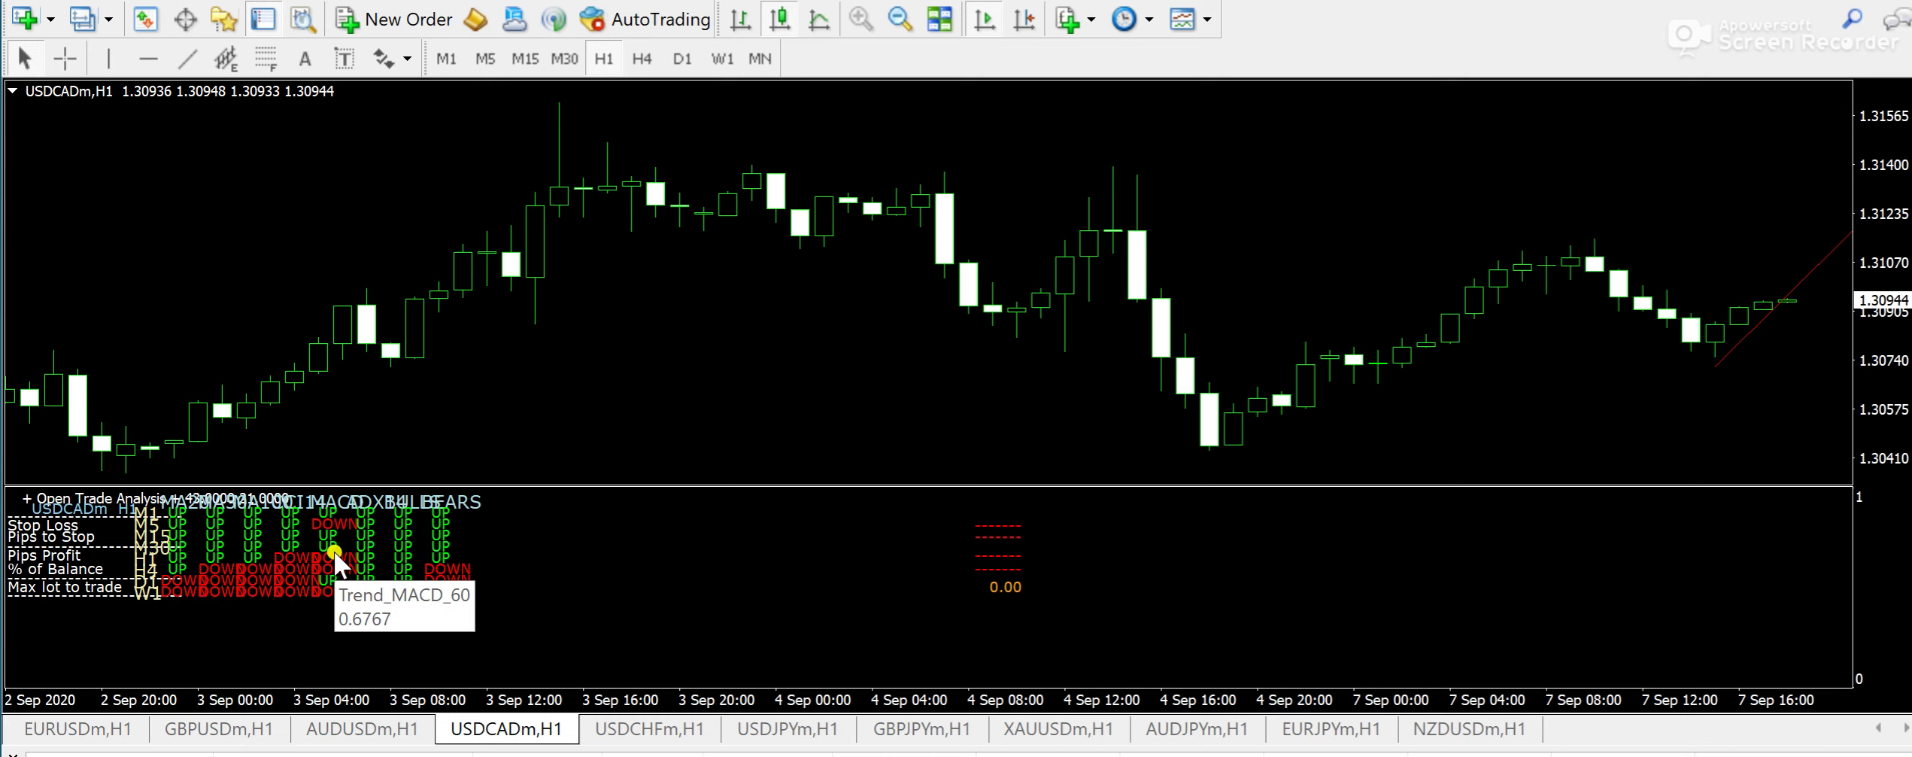
right_click(1816, 258)
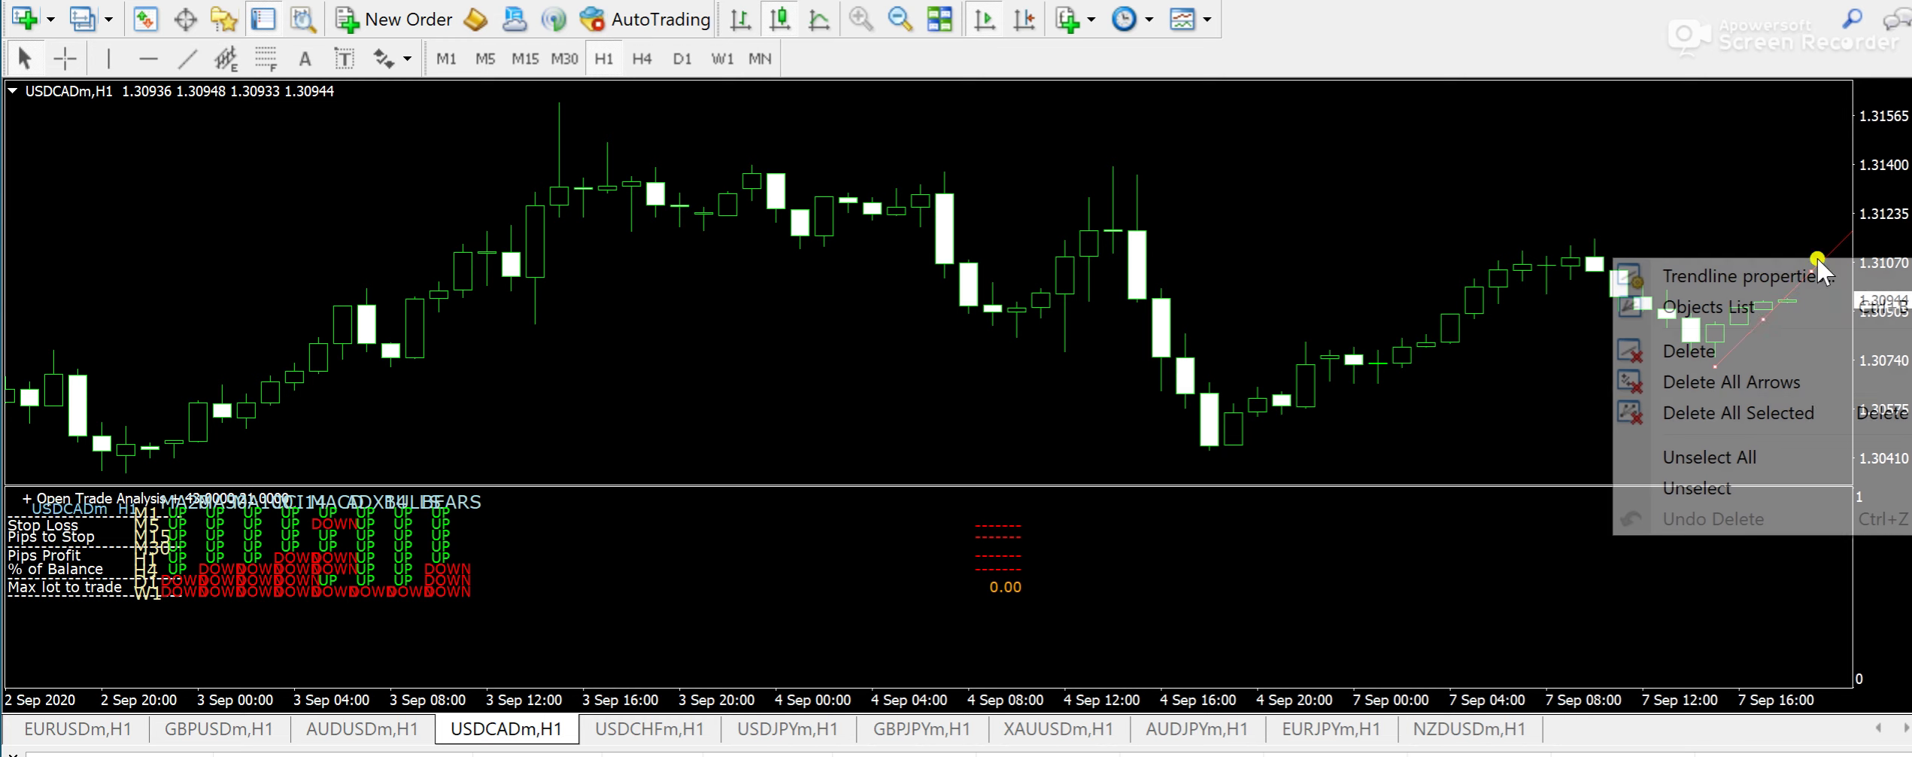
left_click(1685, 351)
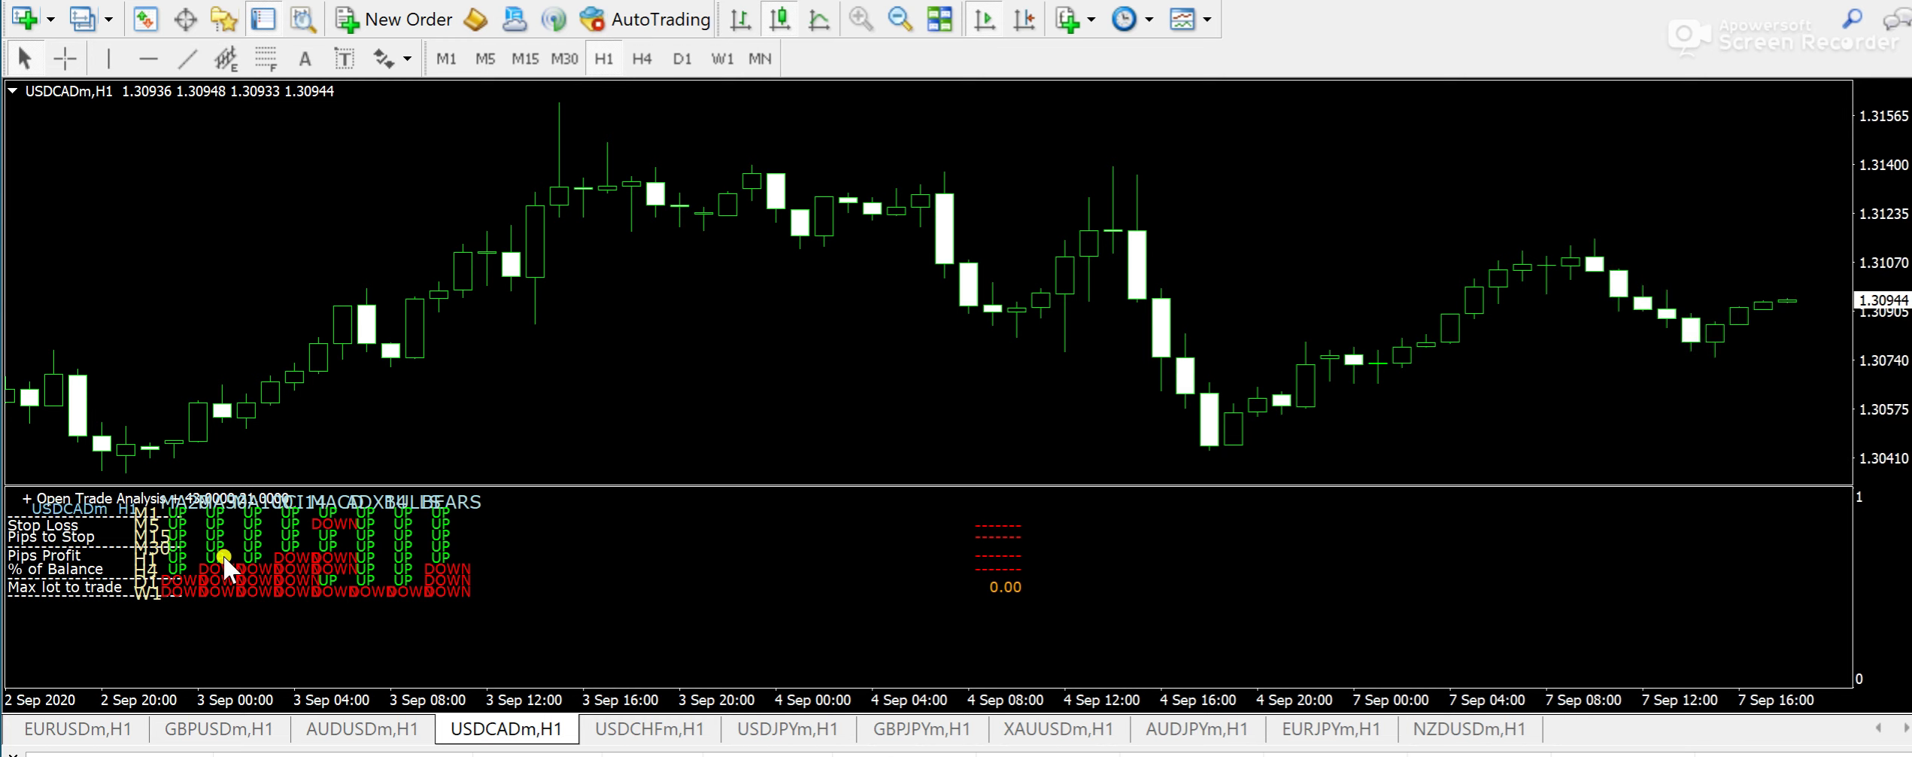
mouse_move(271, 584)
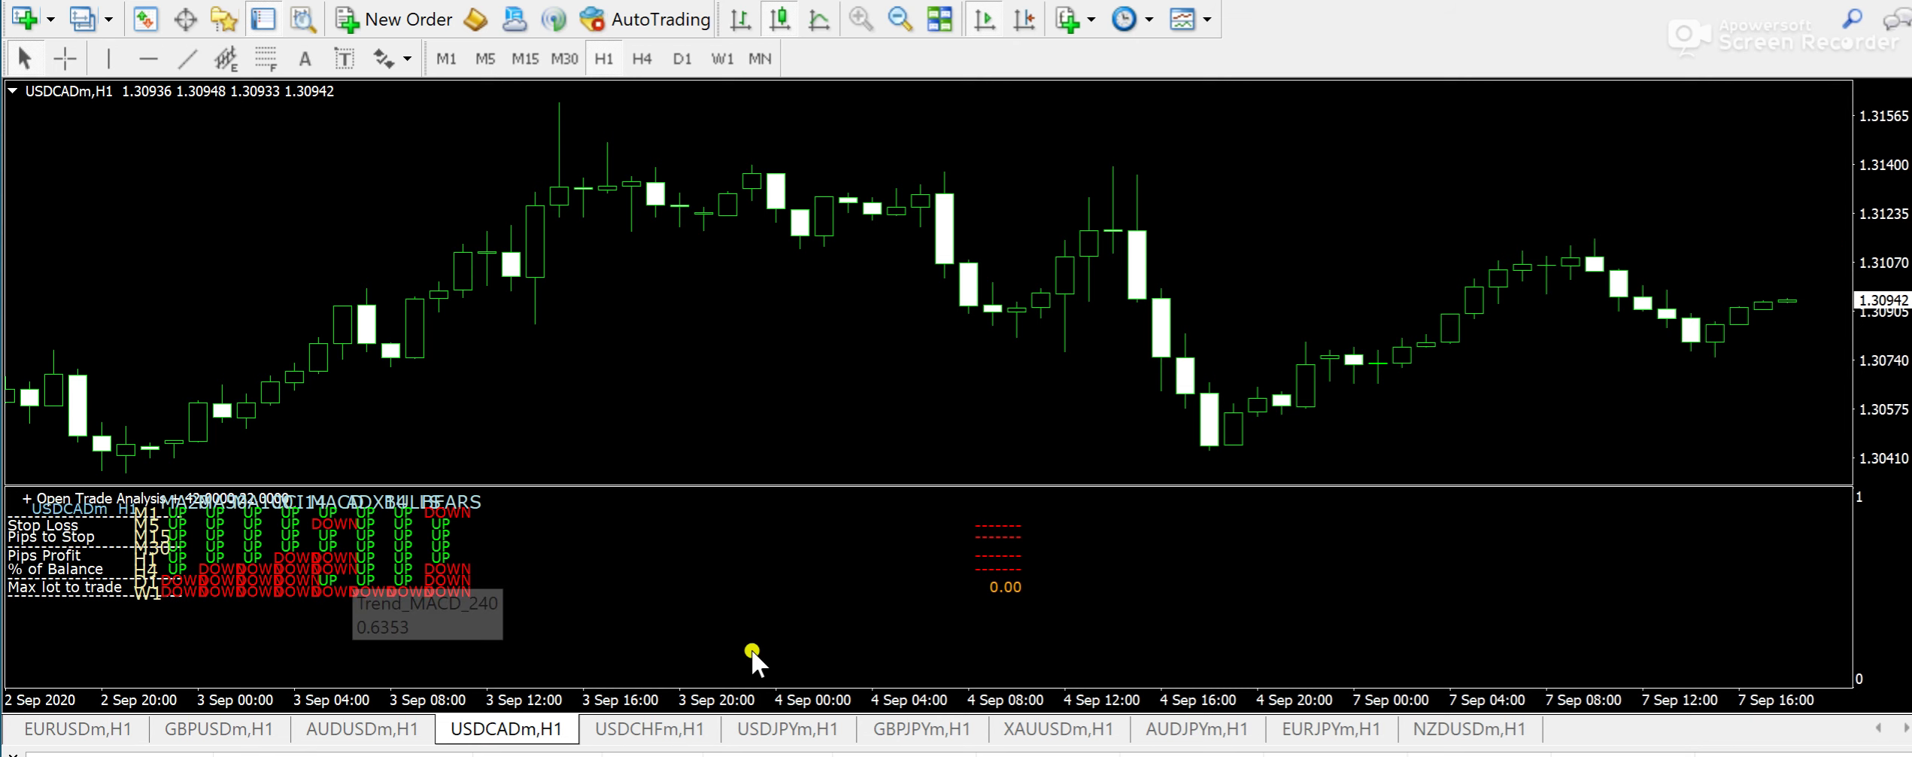
- On the USDCHFm H1 chart, draw a rising red trendline, view its properties, then delete it
left_click(670, 728)
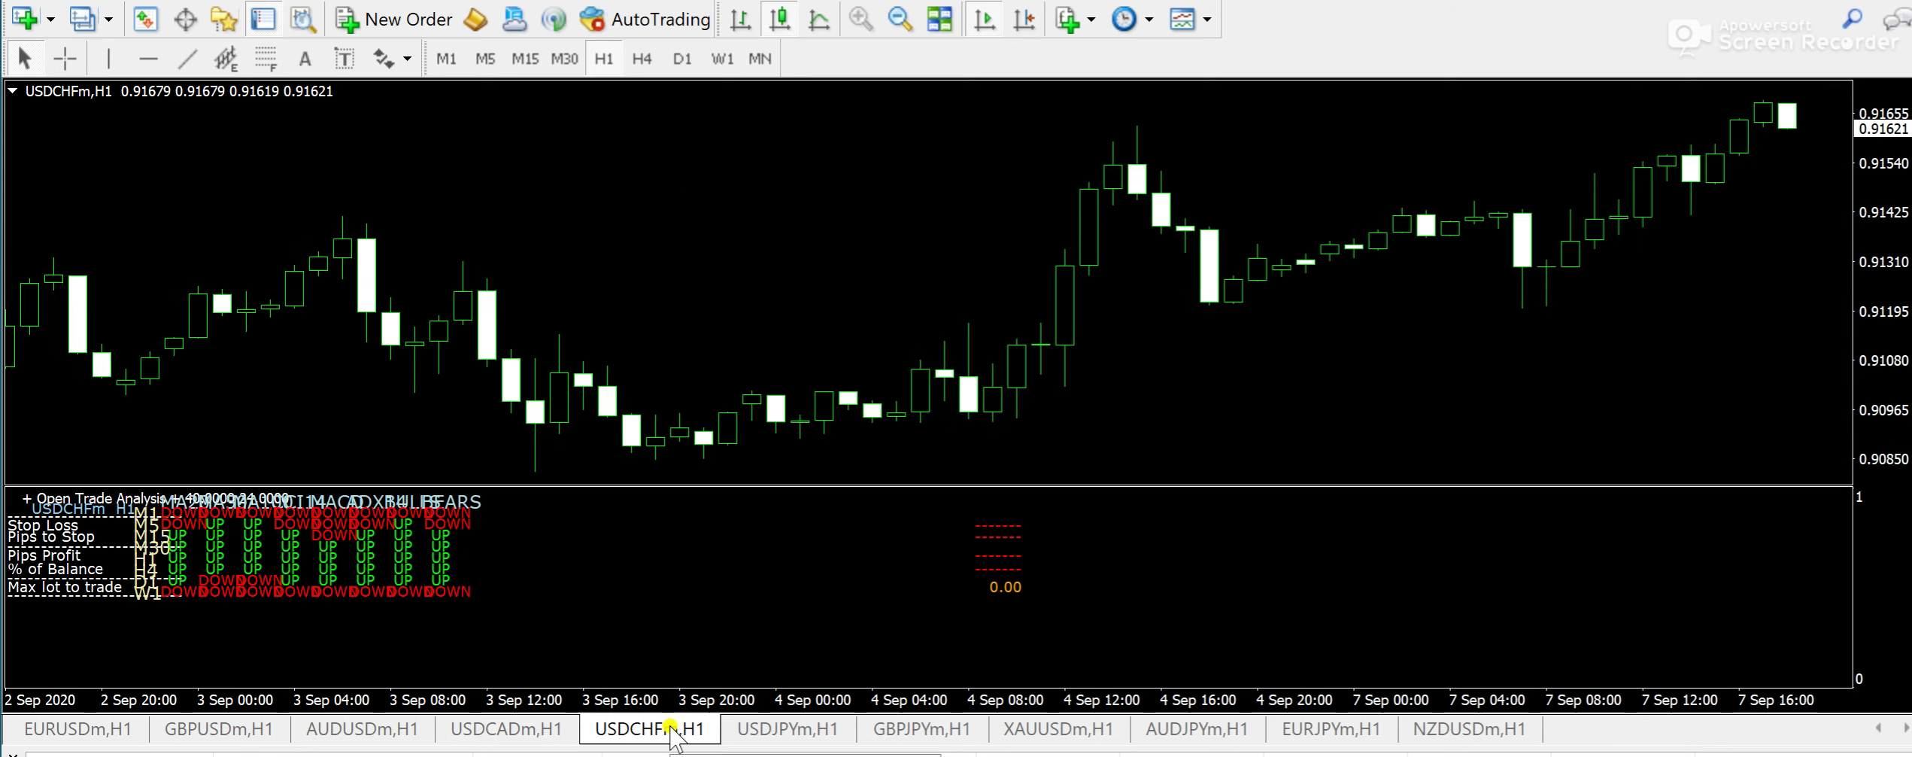
left_click(187, 58)
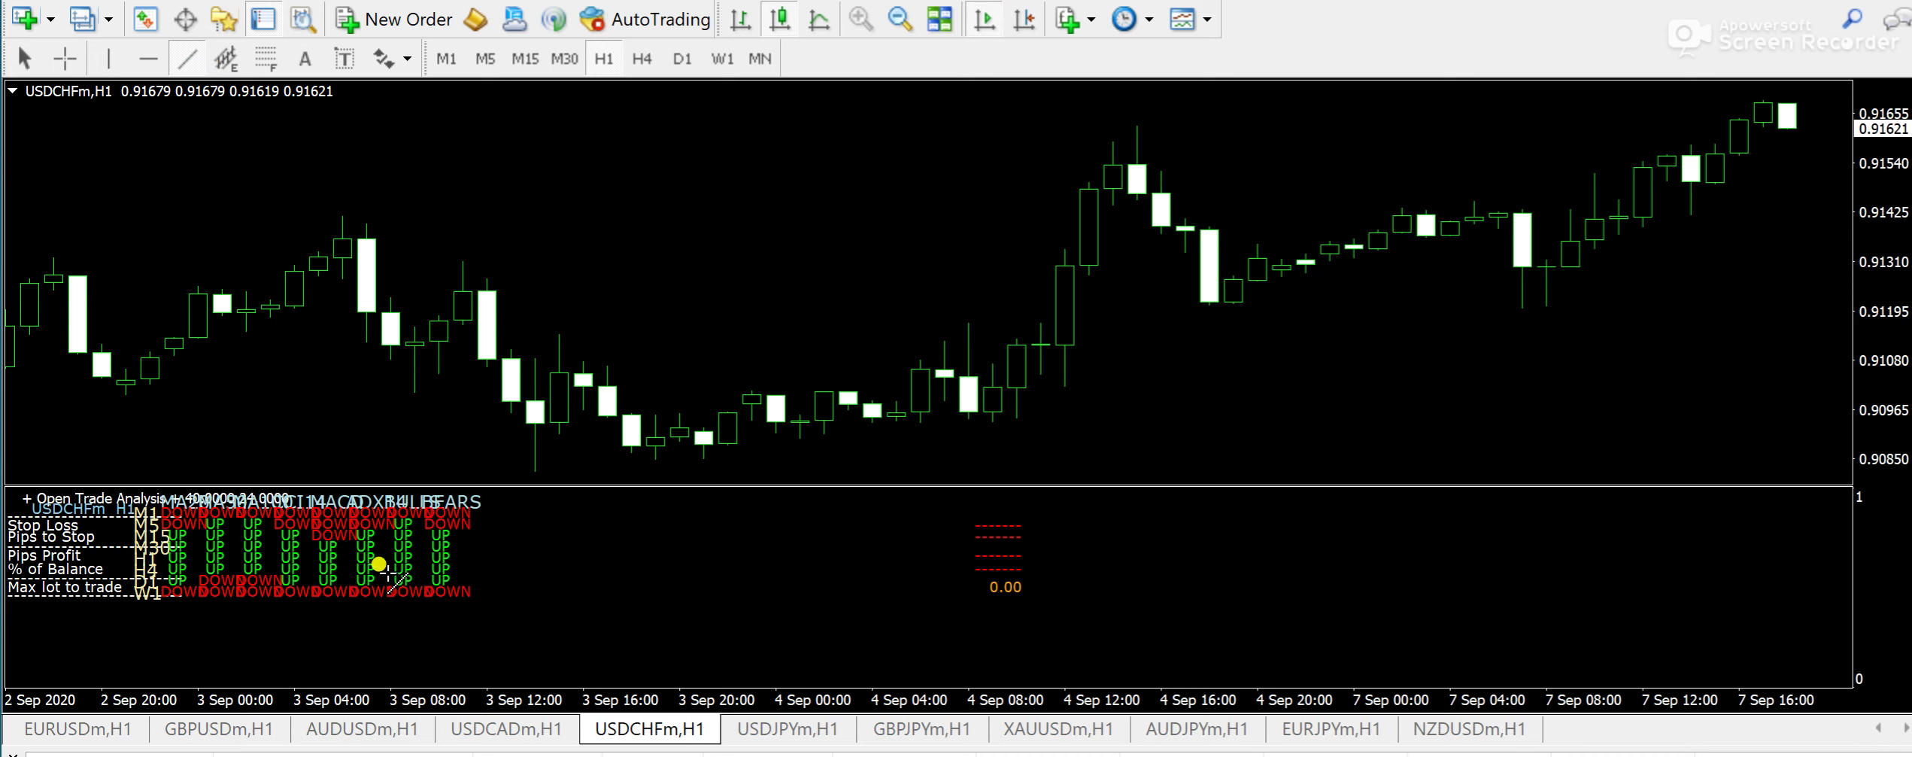
left_click_drag(1546, 292, 1715, 182)
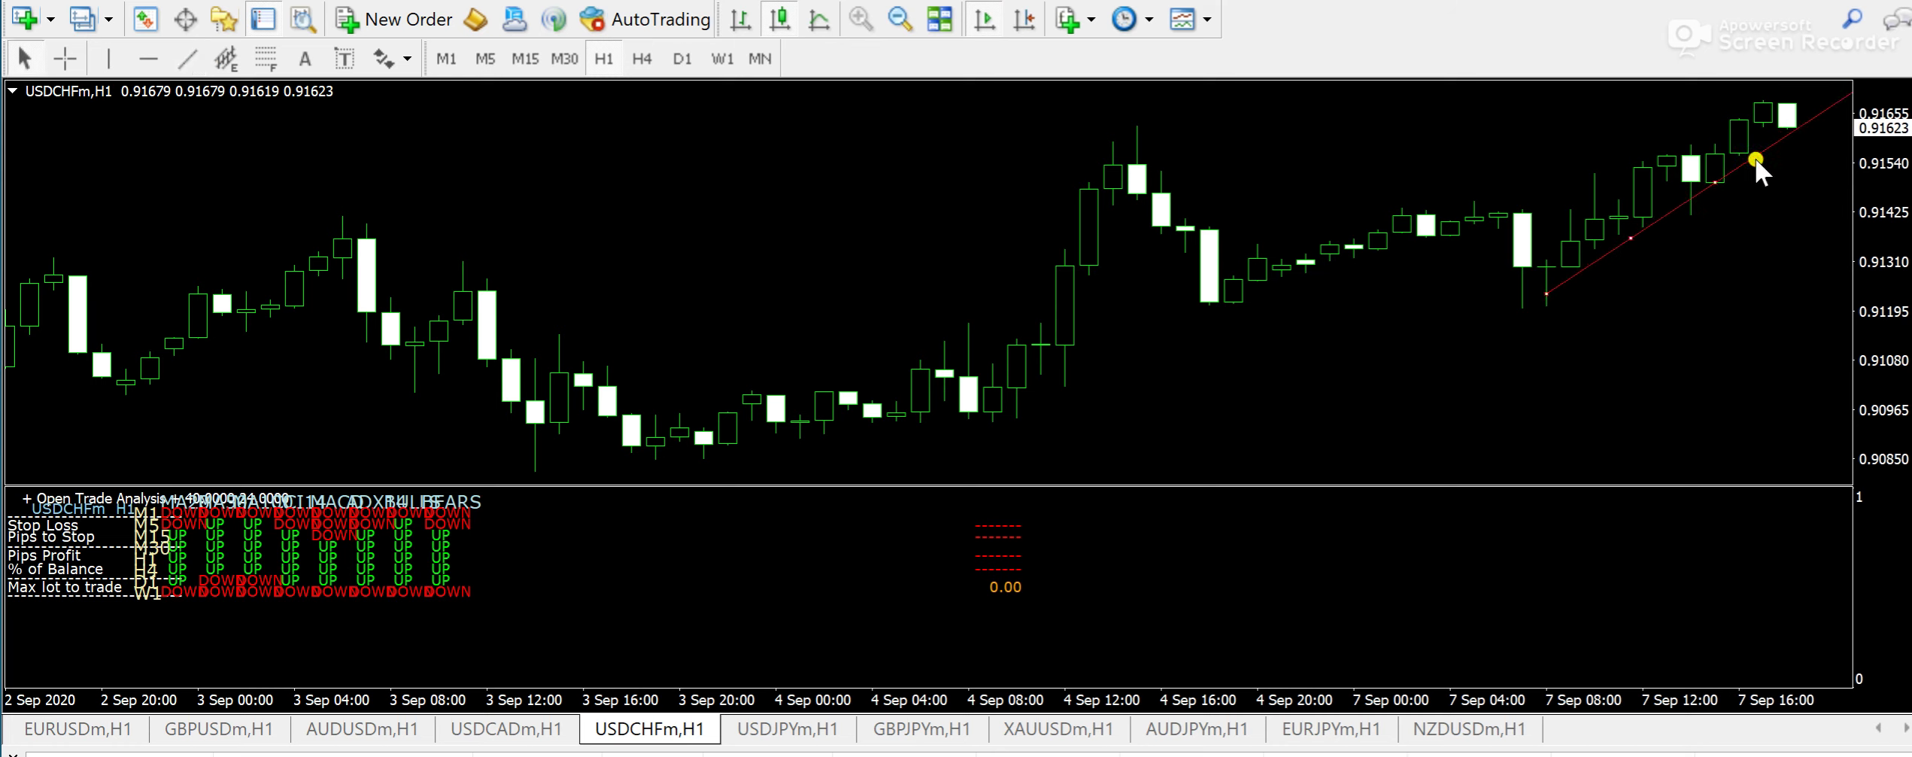
right_click(1755, 157)
left_click(1725, 189)
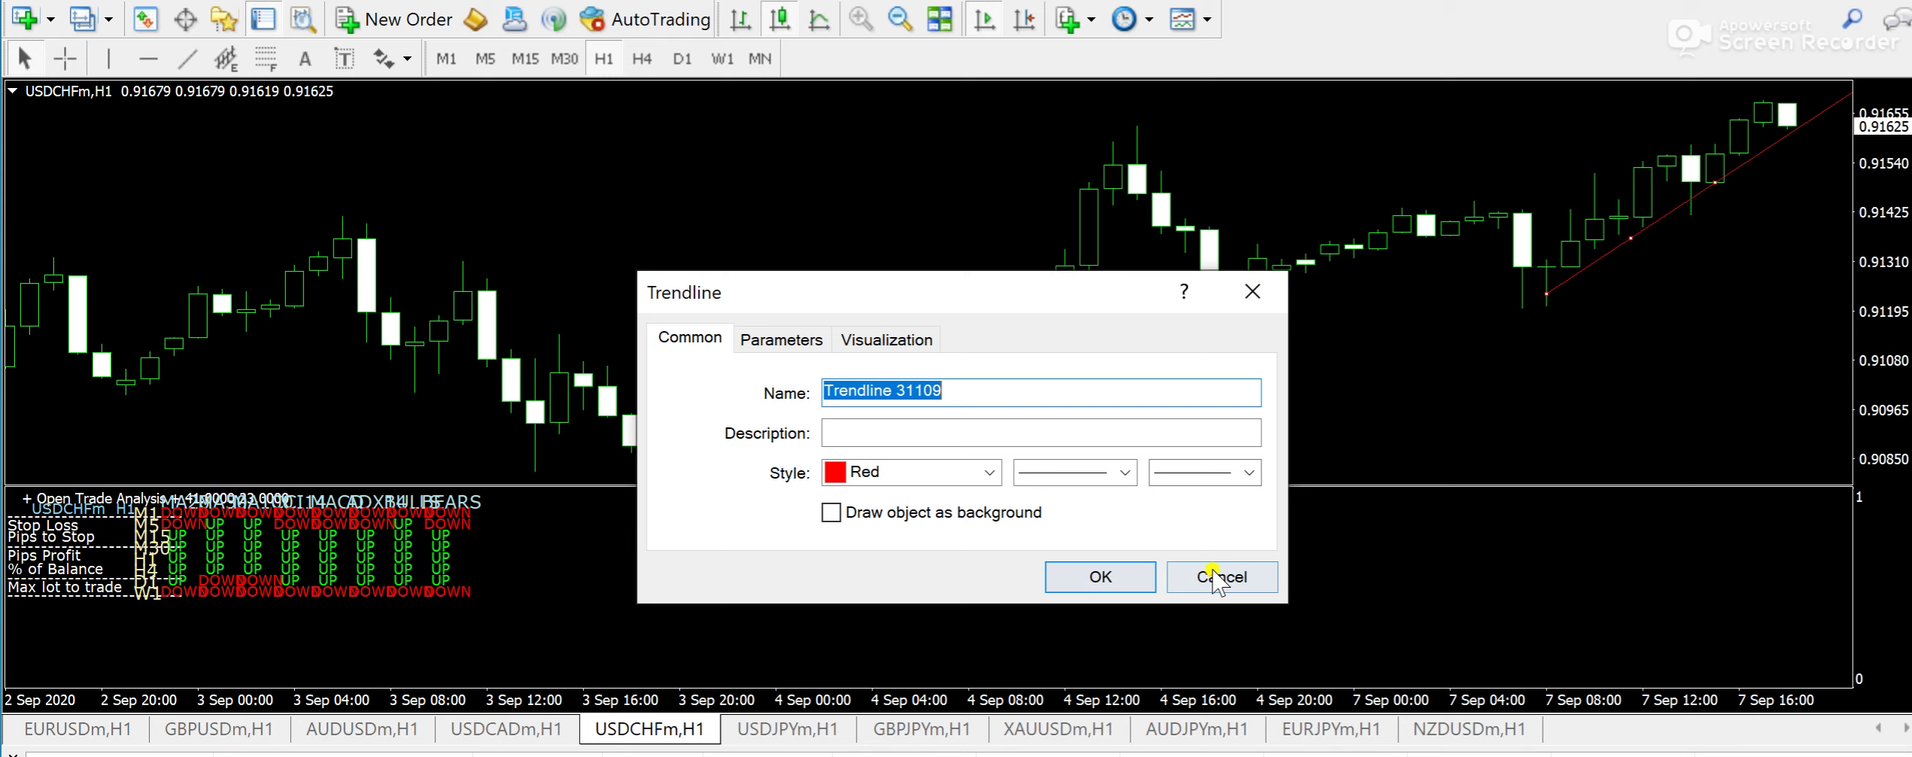
left_click(1214, 577)
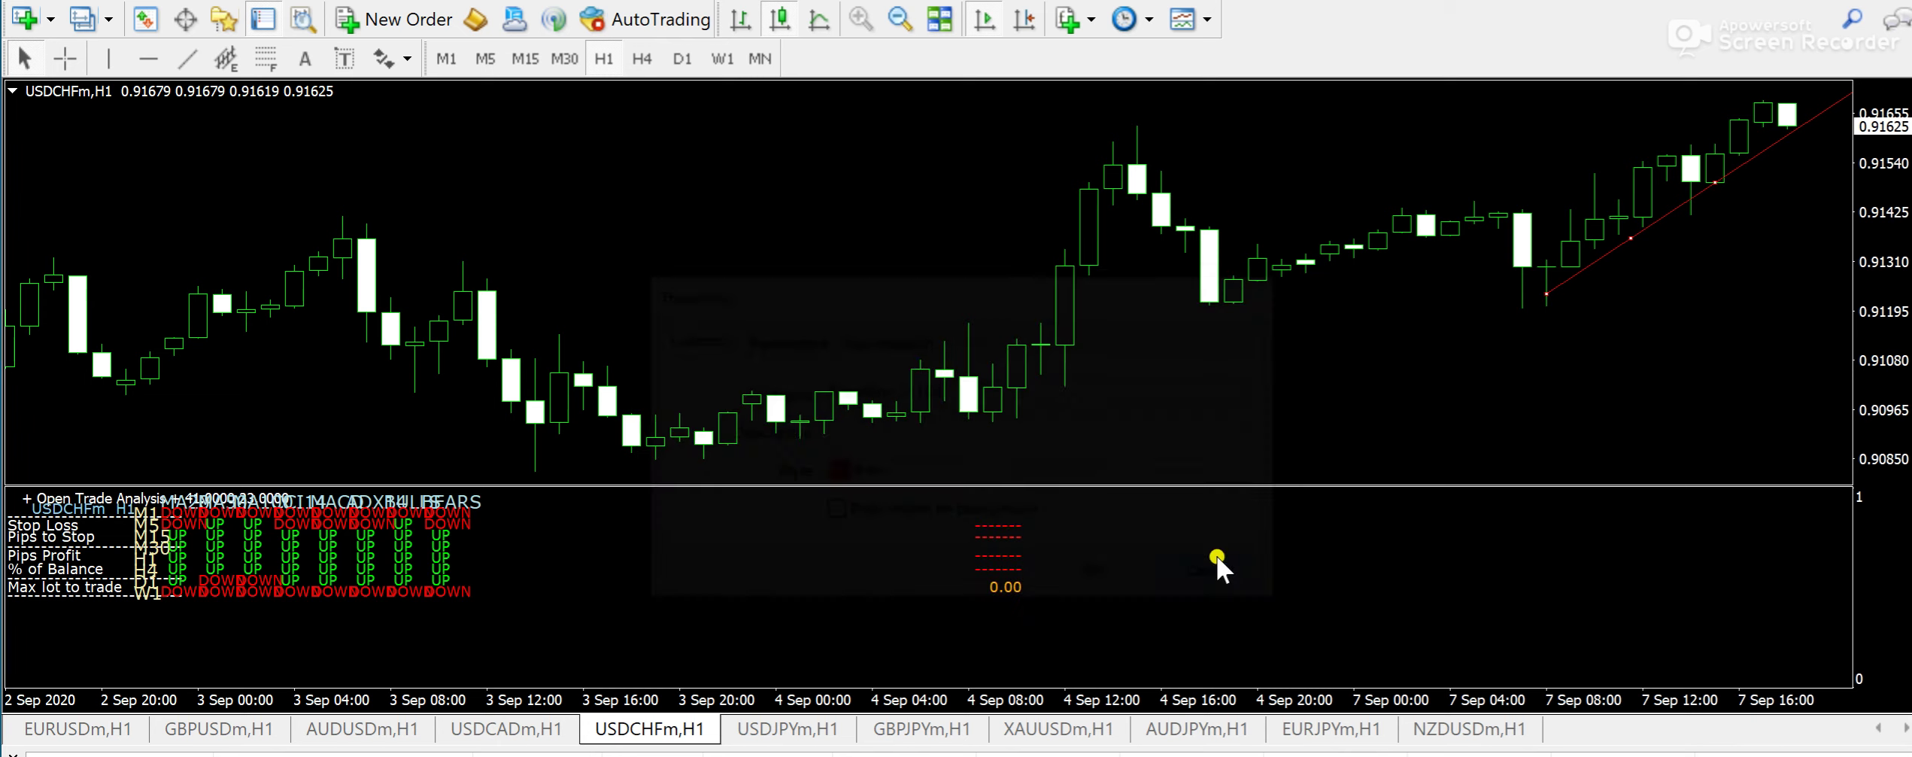
right_click(1730, 155)
left_click(1666, 244)
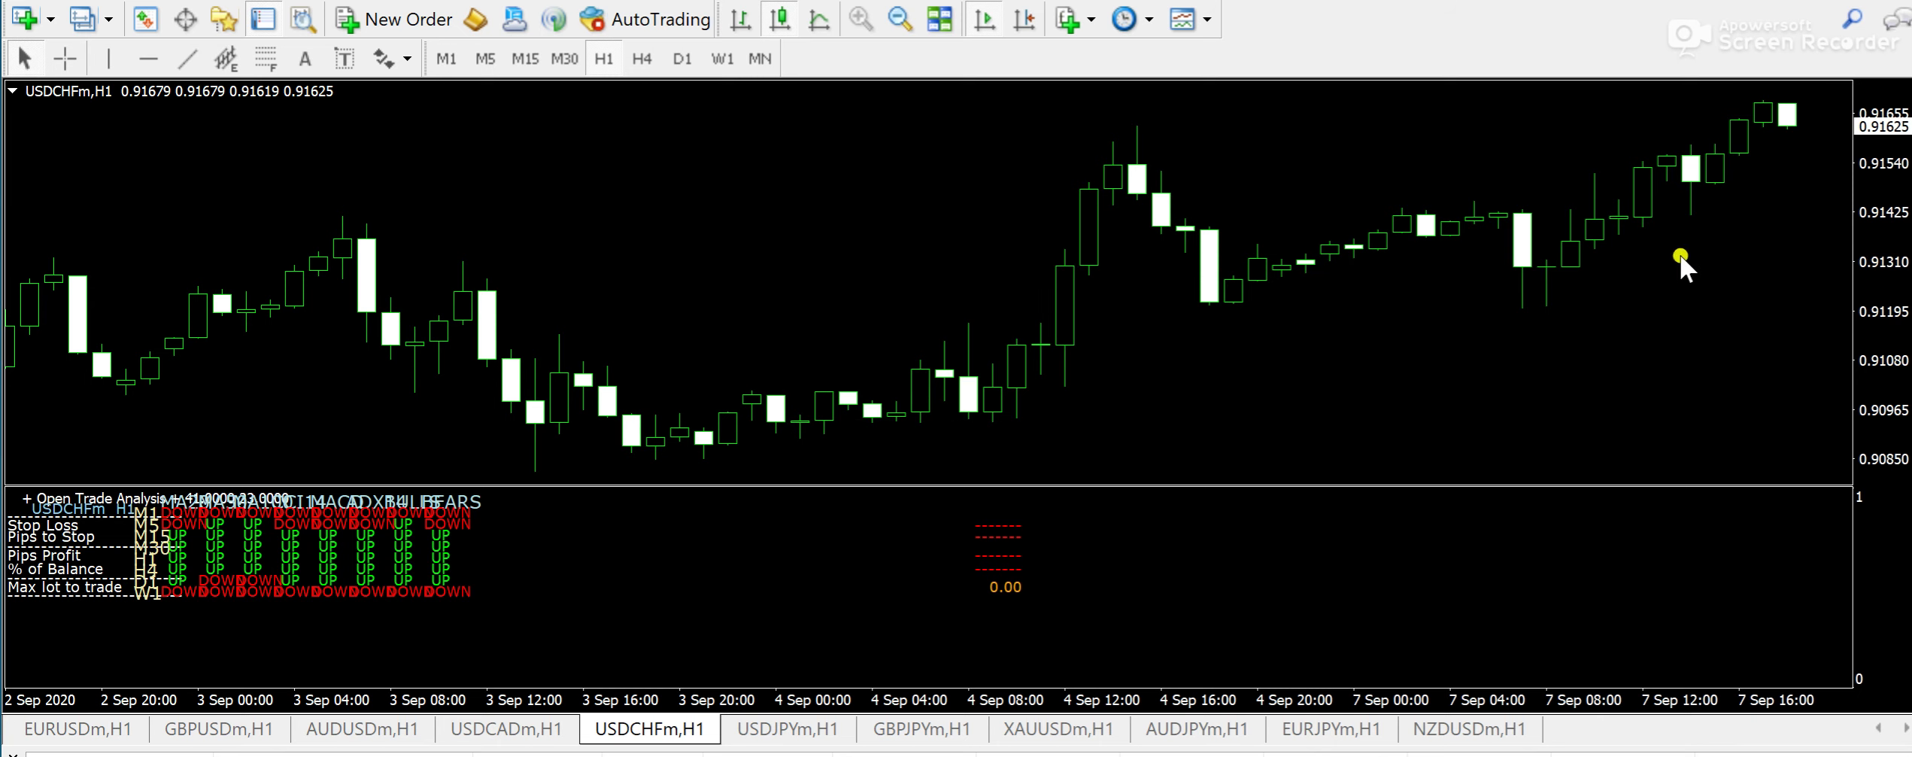
- Draw and delete a rising trendline on the USDJPYm H1 chart, then switch to GBPJPYm H1
left_click(824, 728)
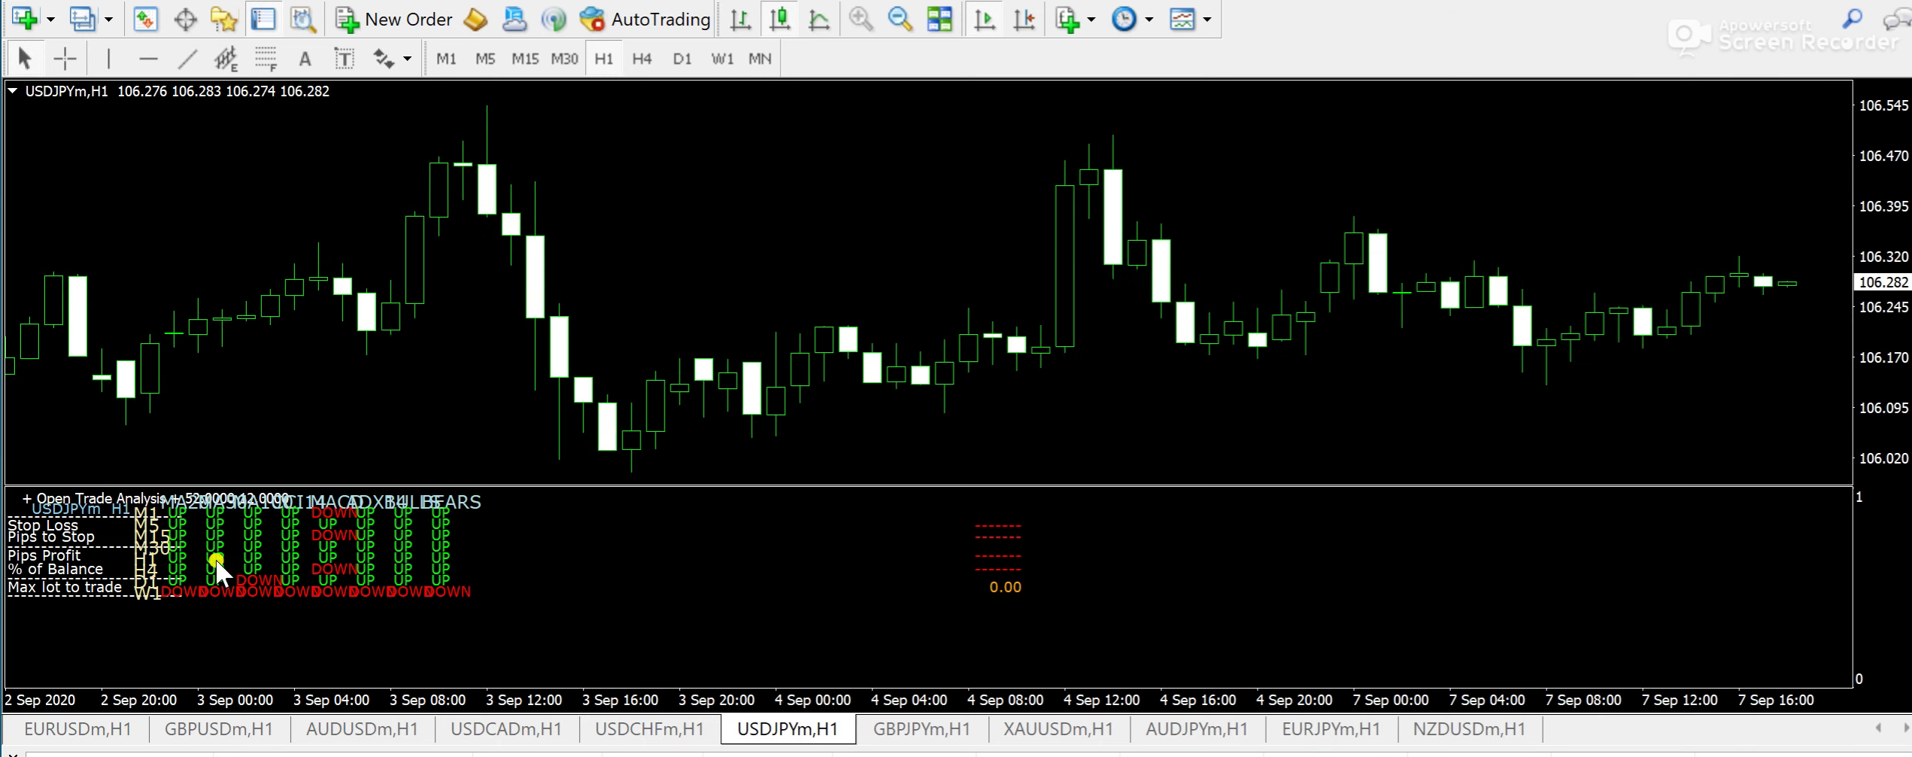
mouse_move(441, 549)
mouse_move(145, 515)
left_click_drag(1545, 392, 1711, 293)
double_click(1550, 384)
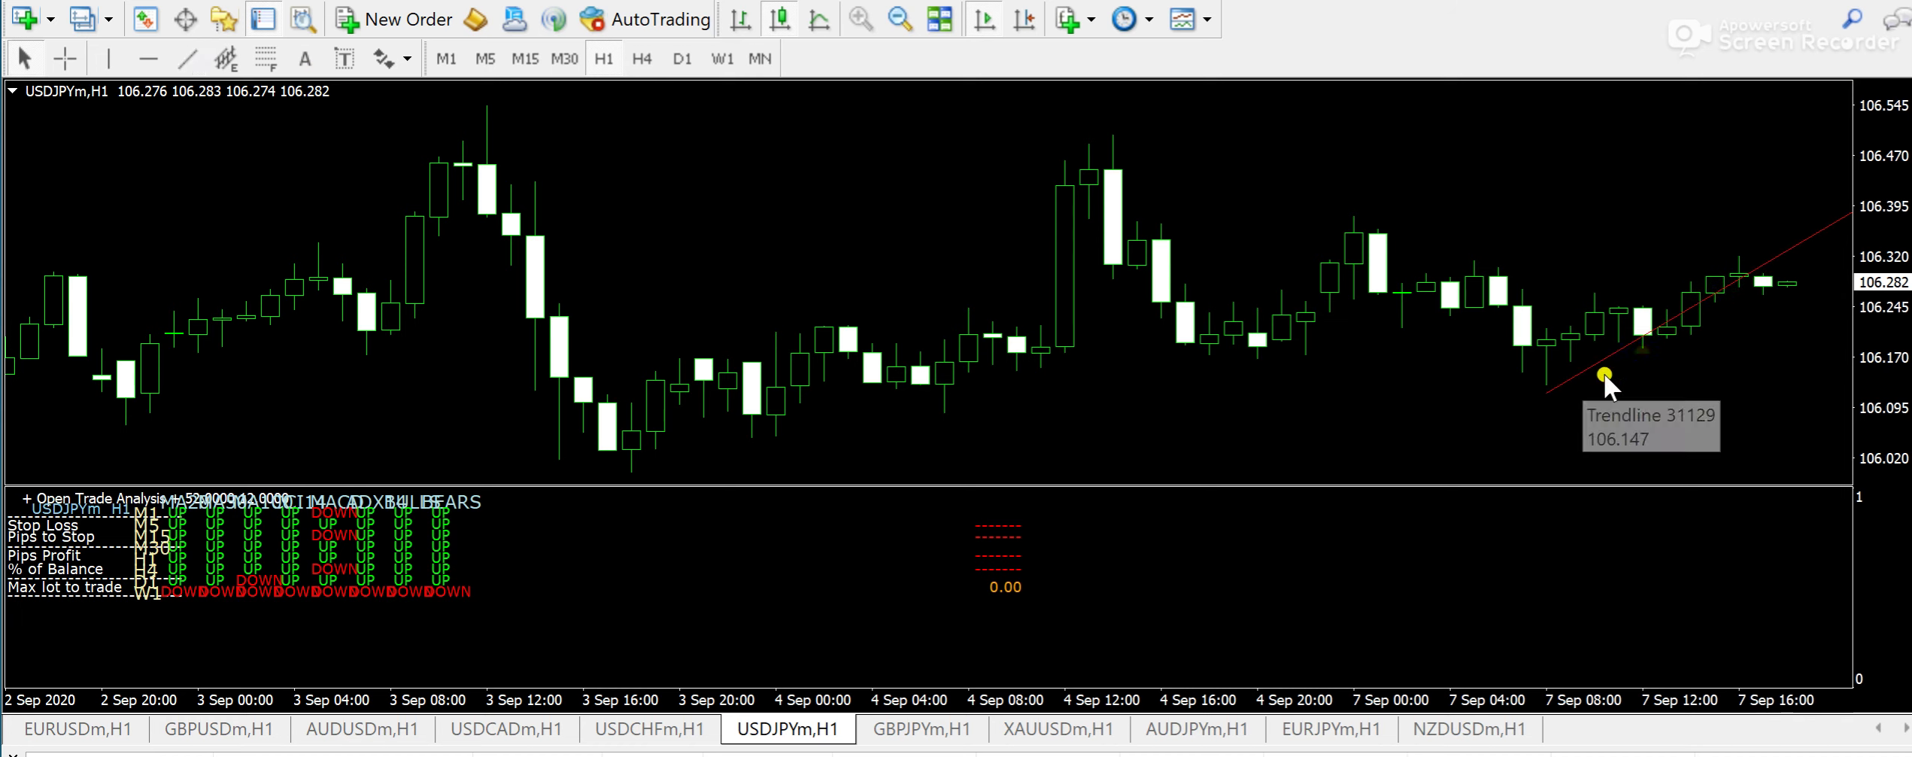
right_click(1778, 255)
left_click(1647, 347)
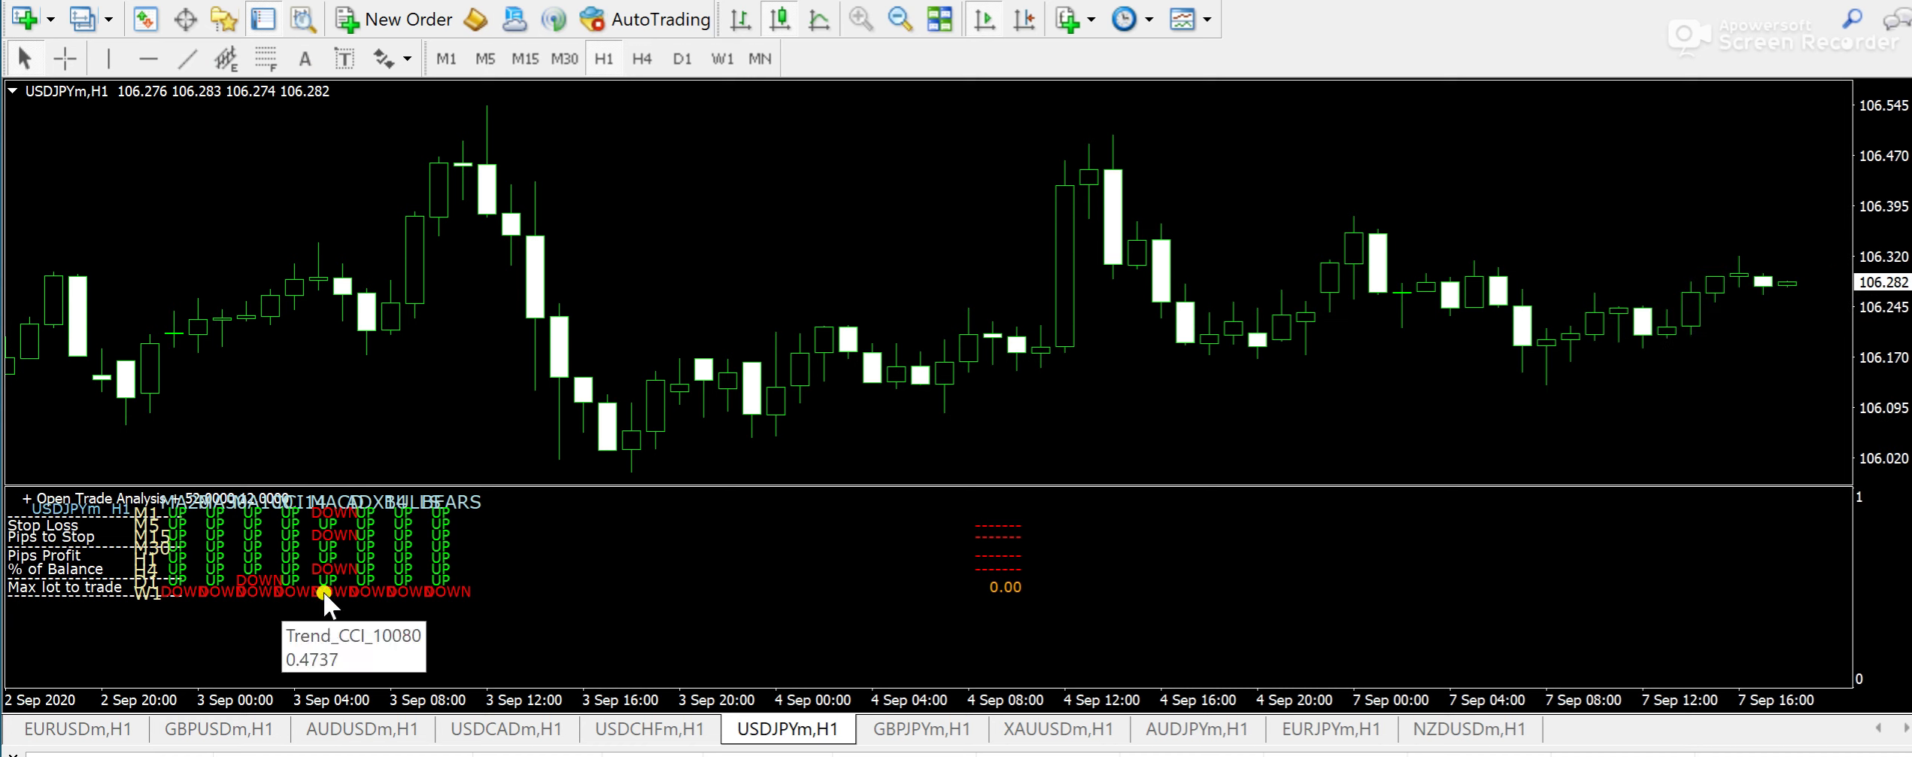
mouse_move(329, 584)
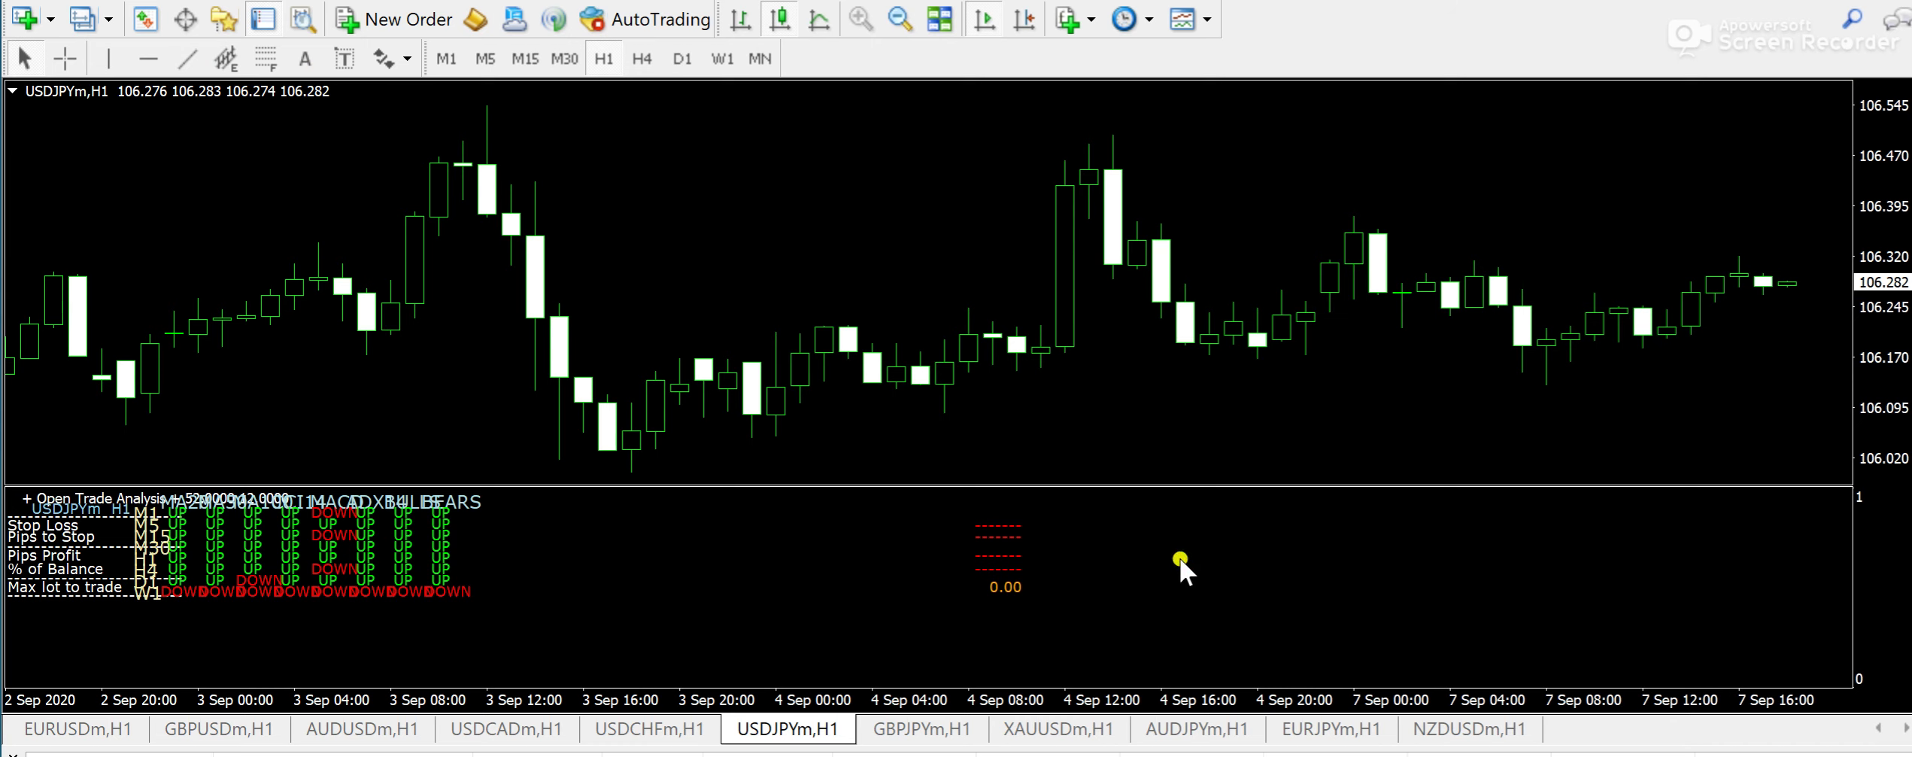
left_click(931, 724)
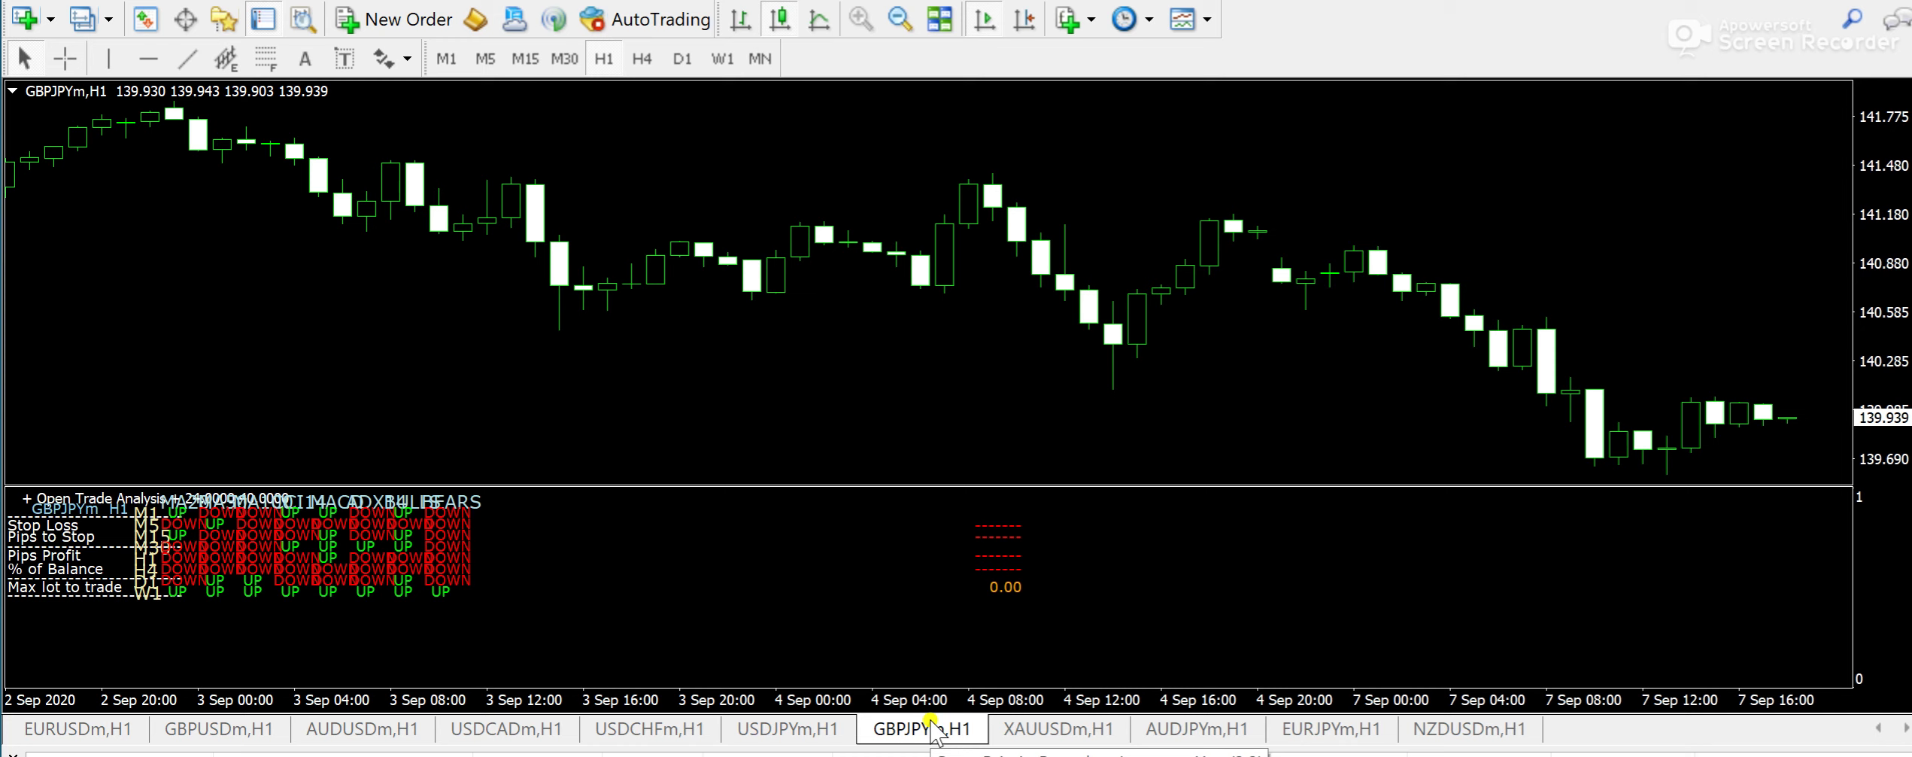
mouse_move(304, 556)
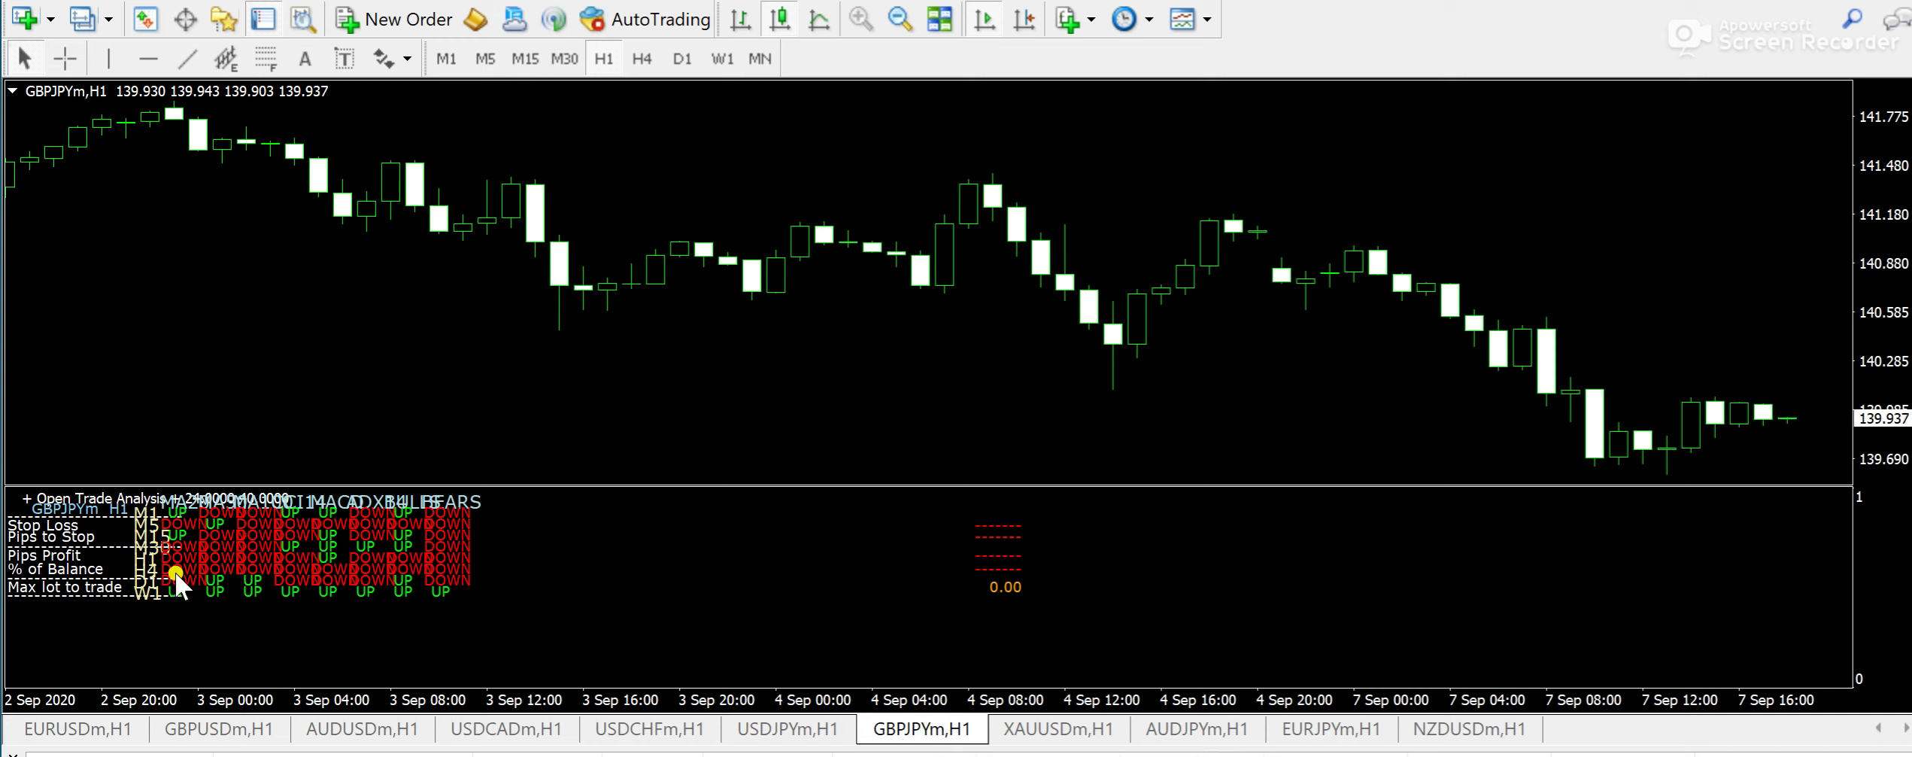
mouse_move(231, 526)
mouse_move(186, 496)
mouse_move(174, 576)
mouse_move(402, 560)
left_click(187, 59)
mouse_move(1233, 222)
left_mouse_down()
mouse_move(1698, 378)
mouse_move(1682, 378)
left_mouse_up()
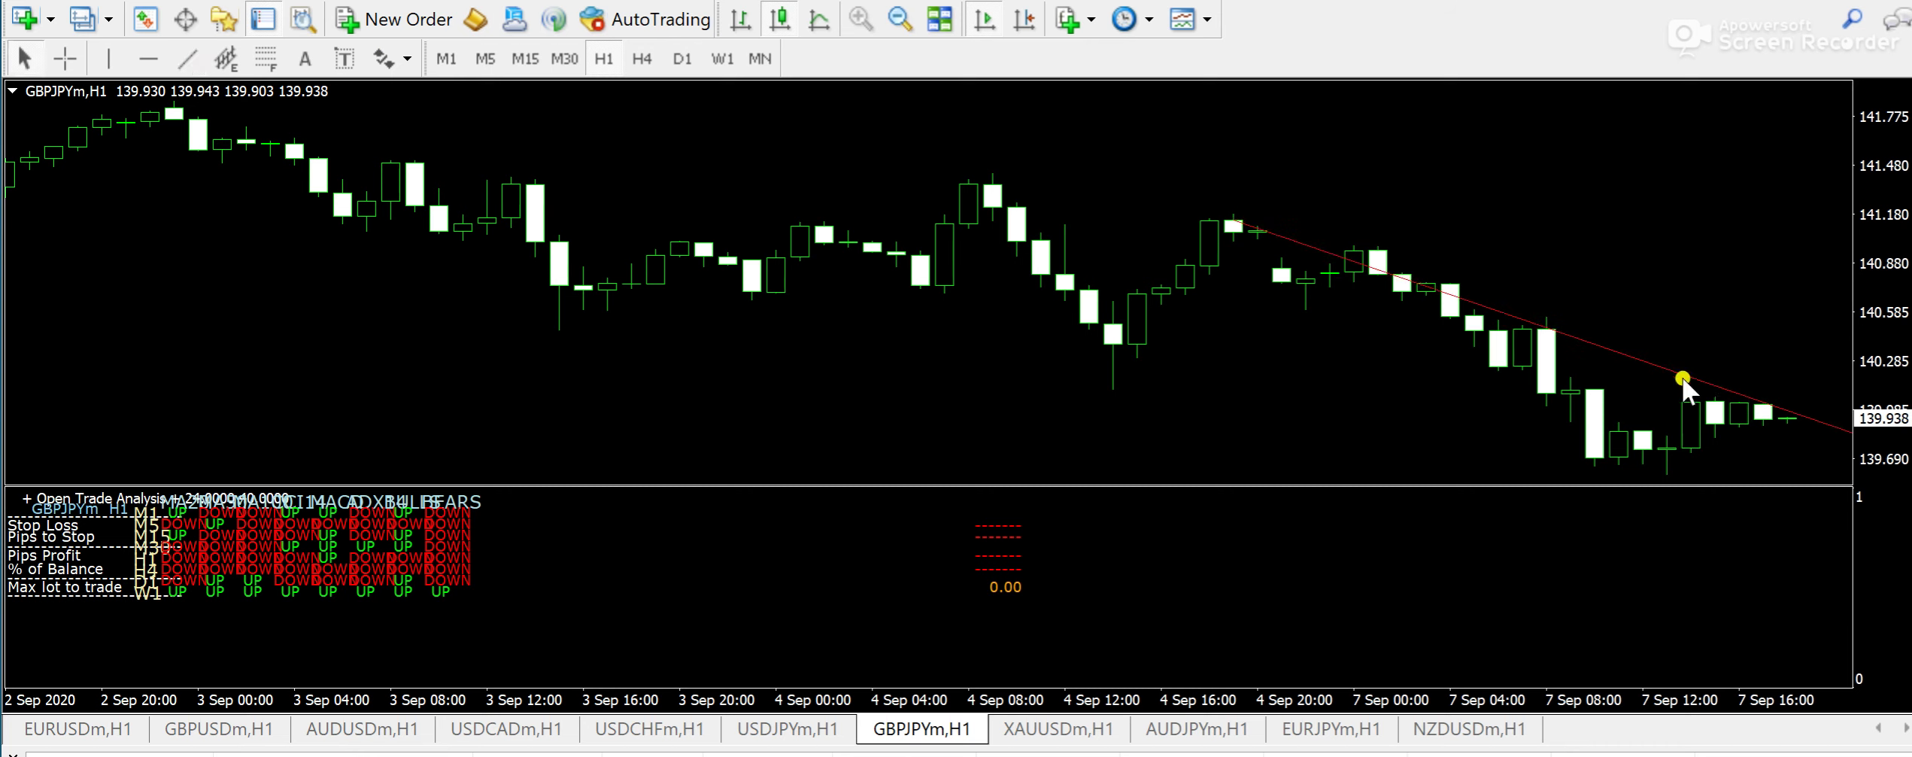
right_click(1638, 366)
left_click(1722, 452)
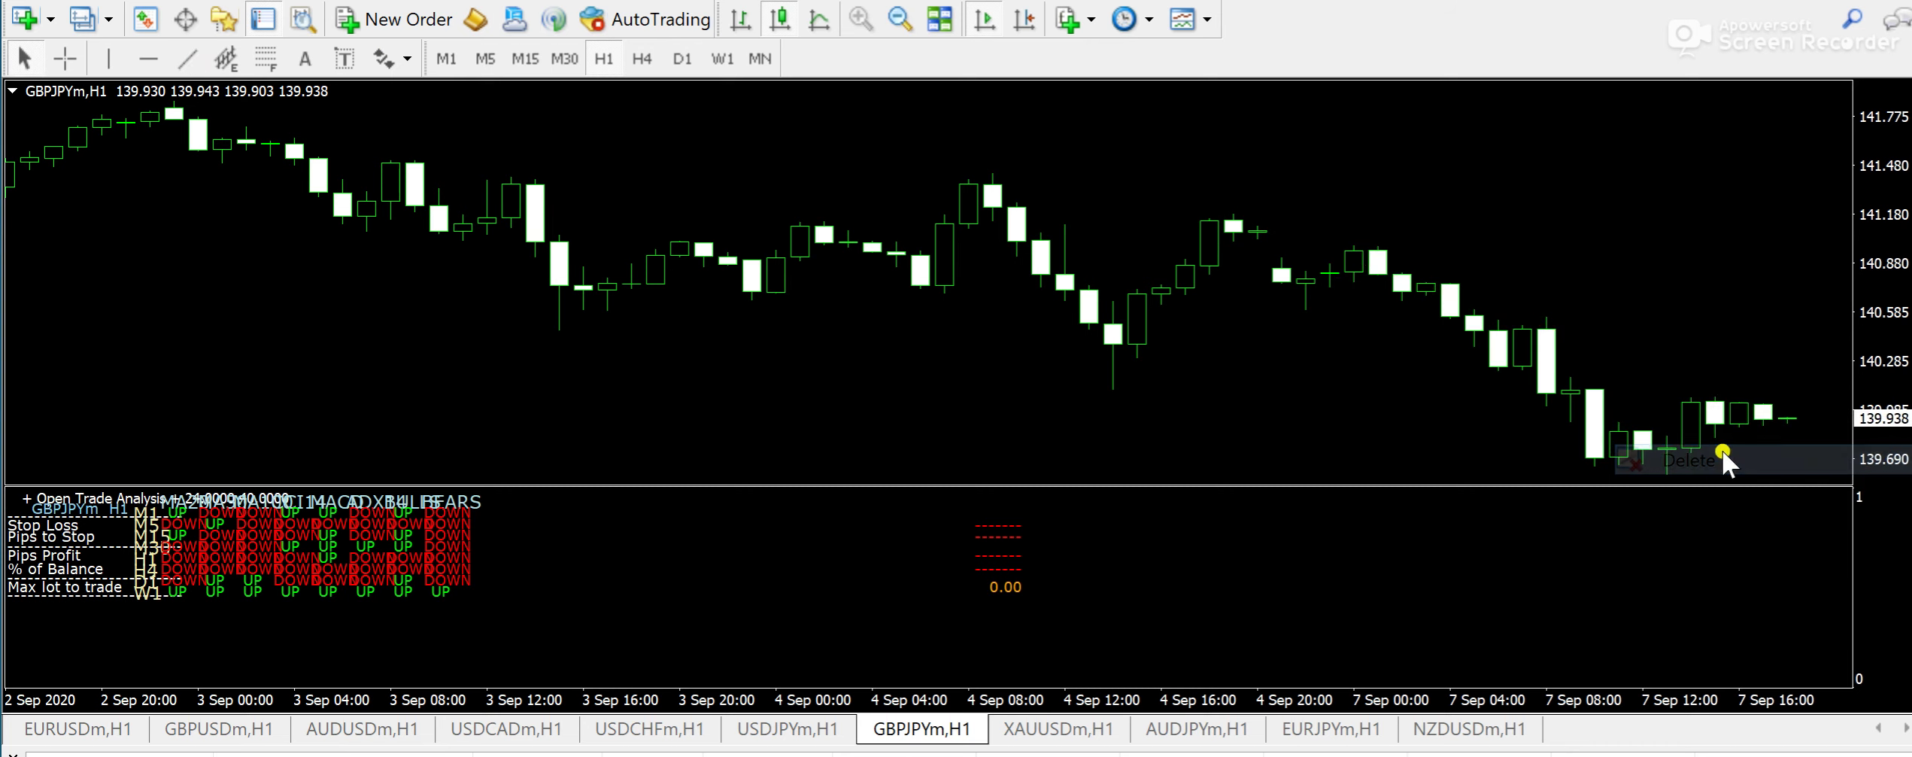
- On the XAUUSDm H1 chart, draw a falling trendline from the first candle's high, then delete it
left_click(1057, 728)
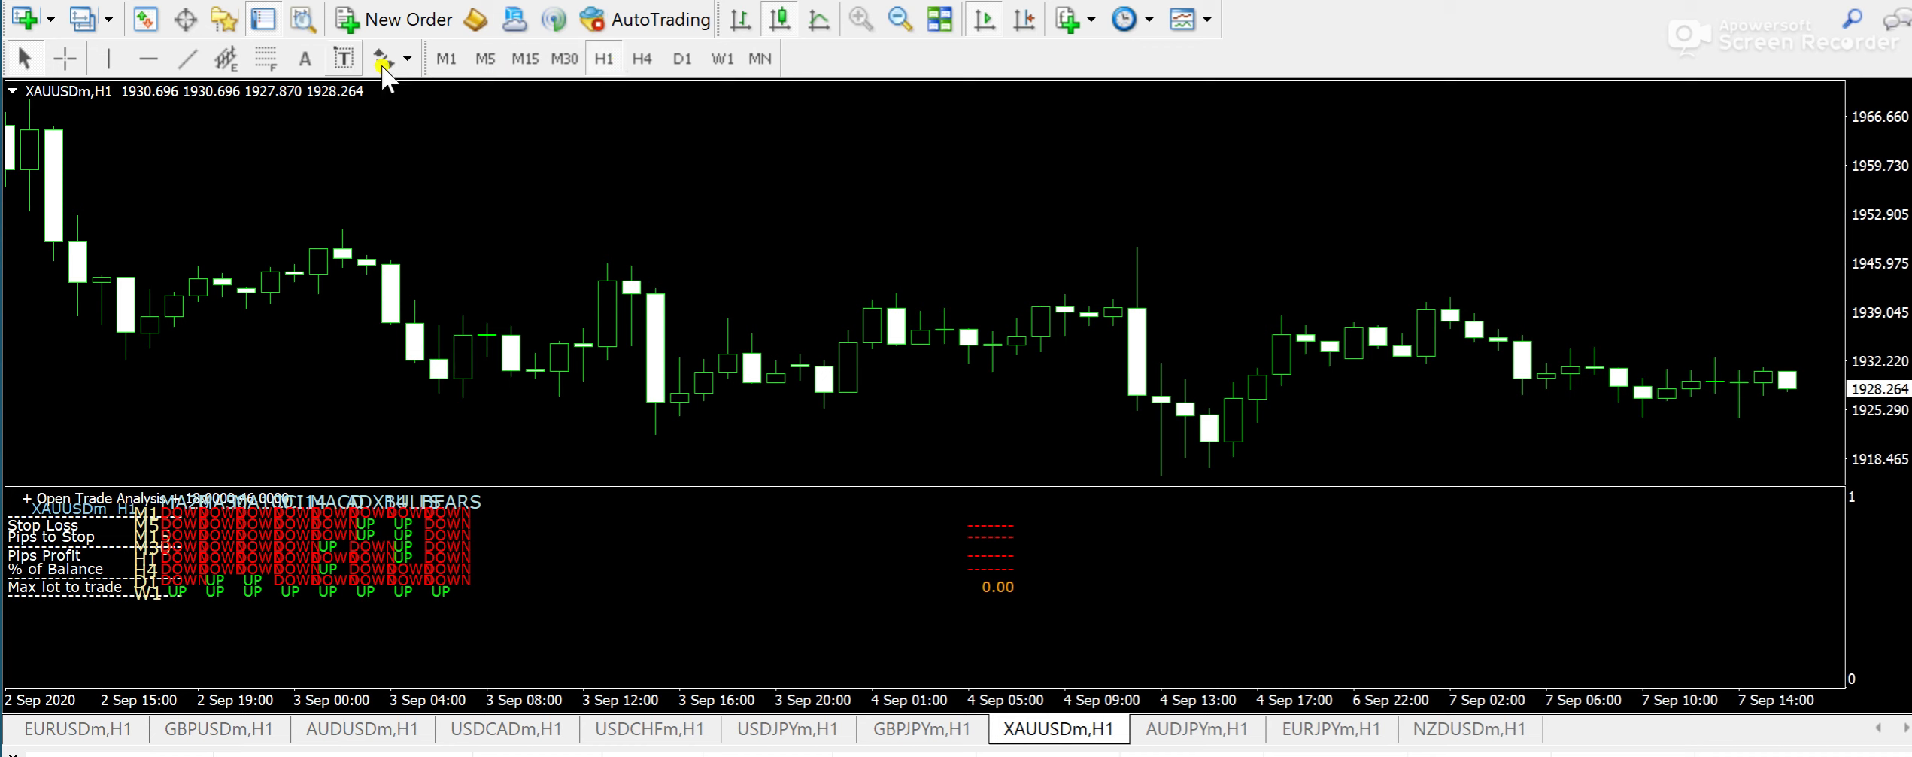
left_click(187, 58)
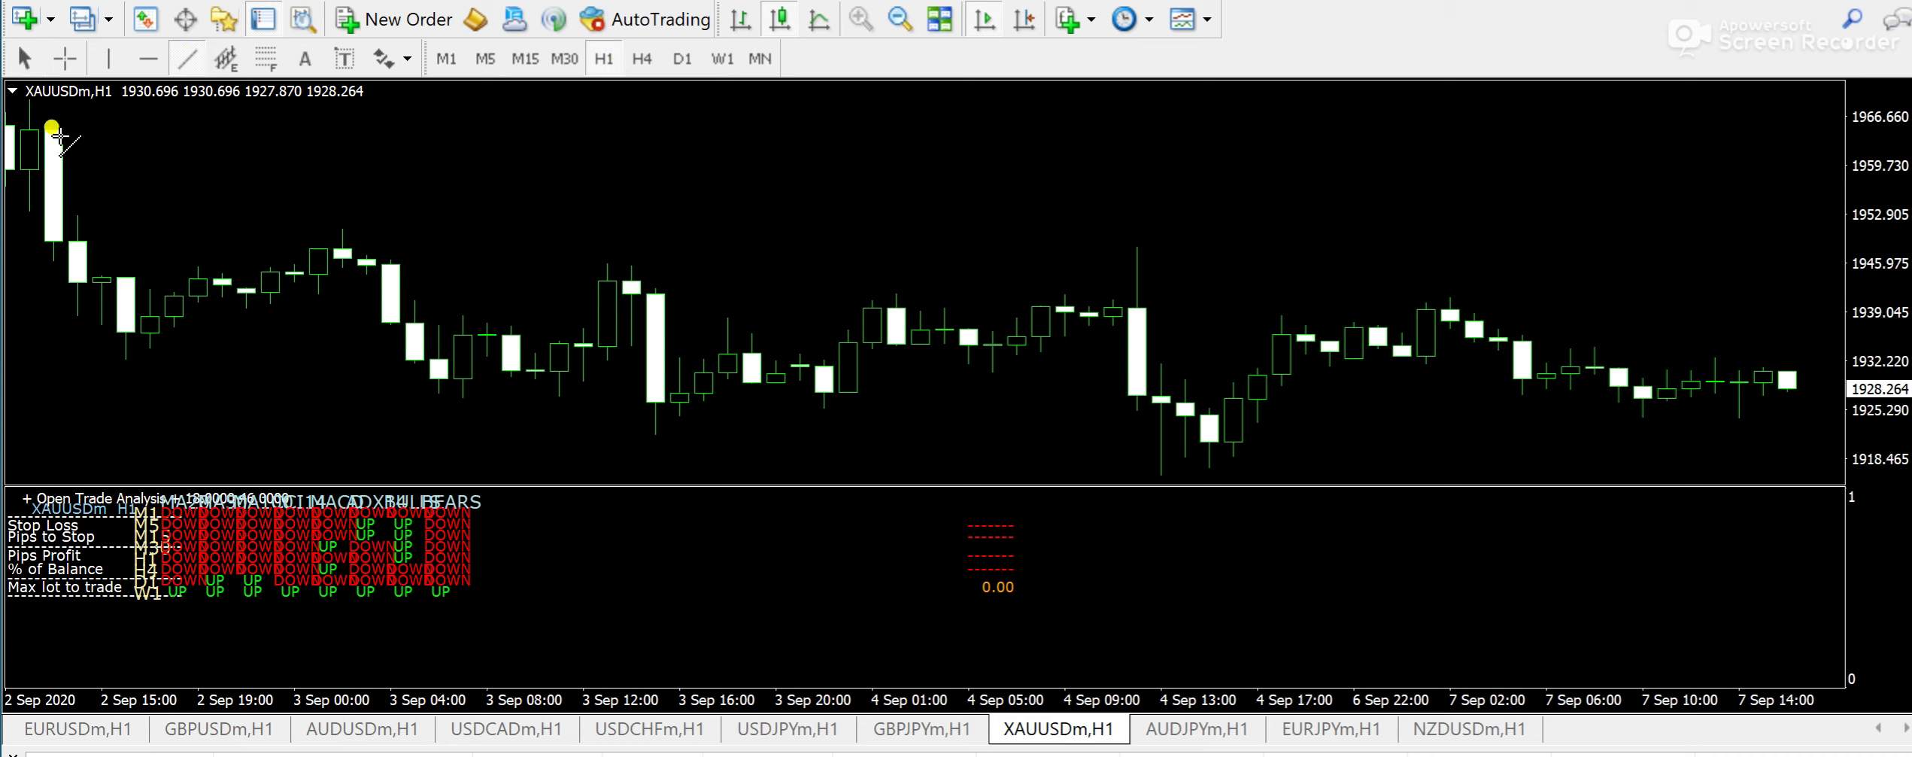
left_click_drag(54, 130, 920, 245)
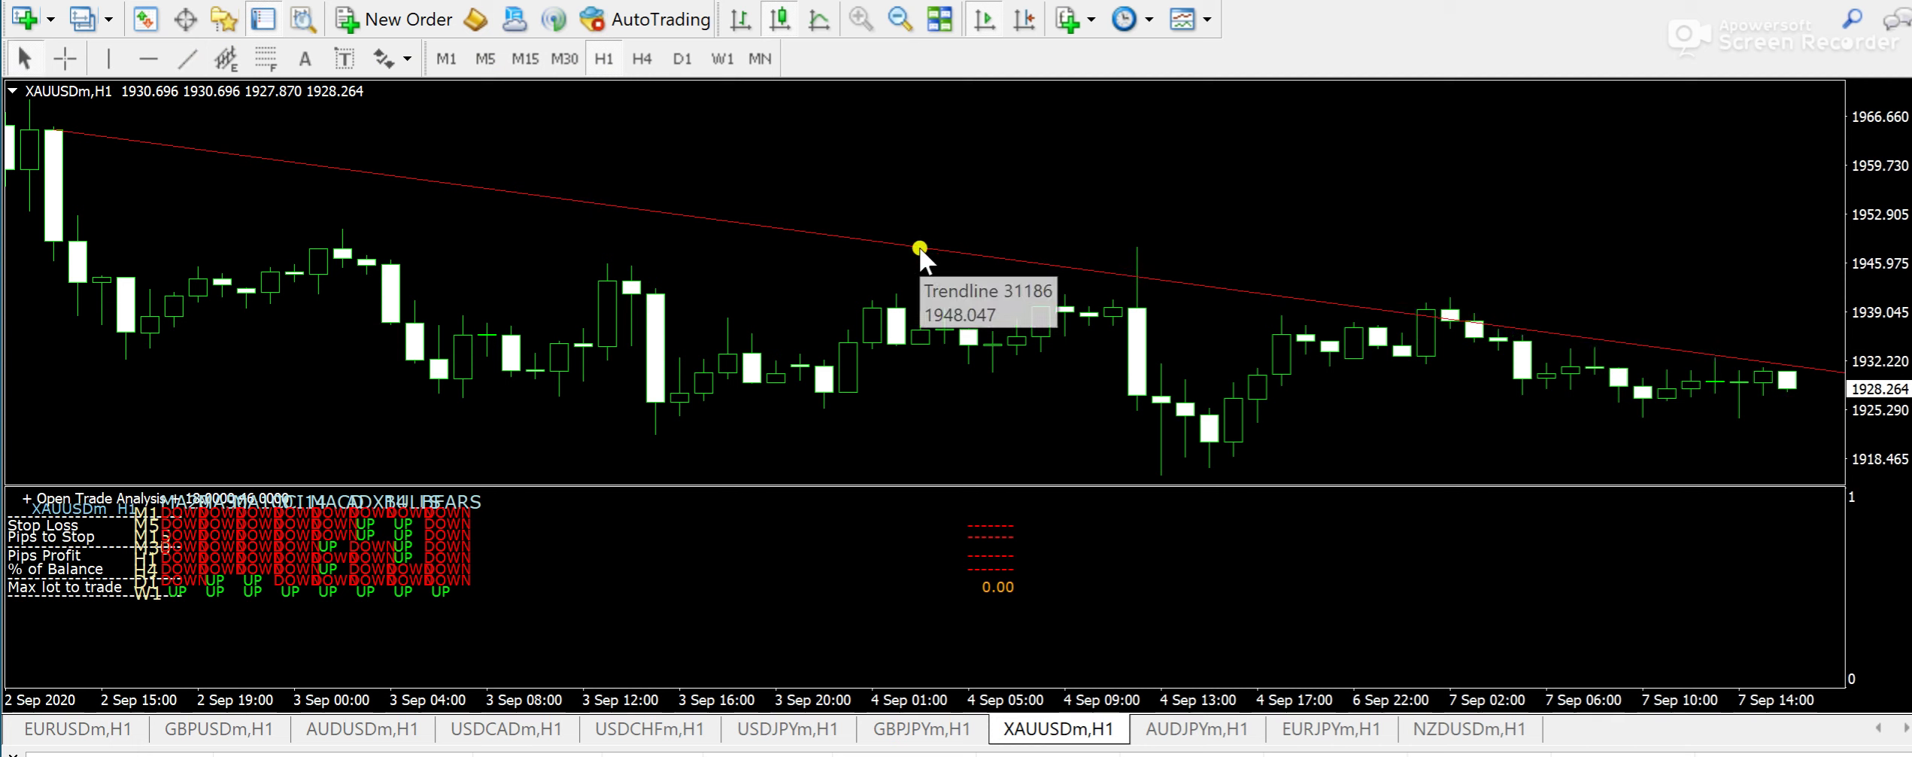
left_click(920, 248)
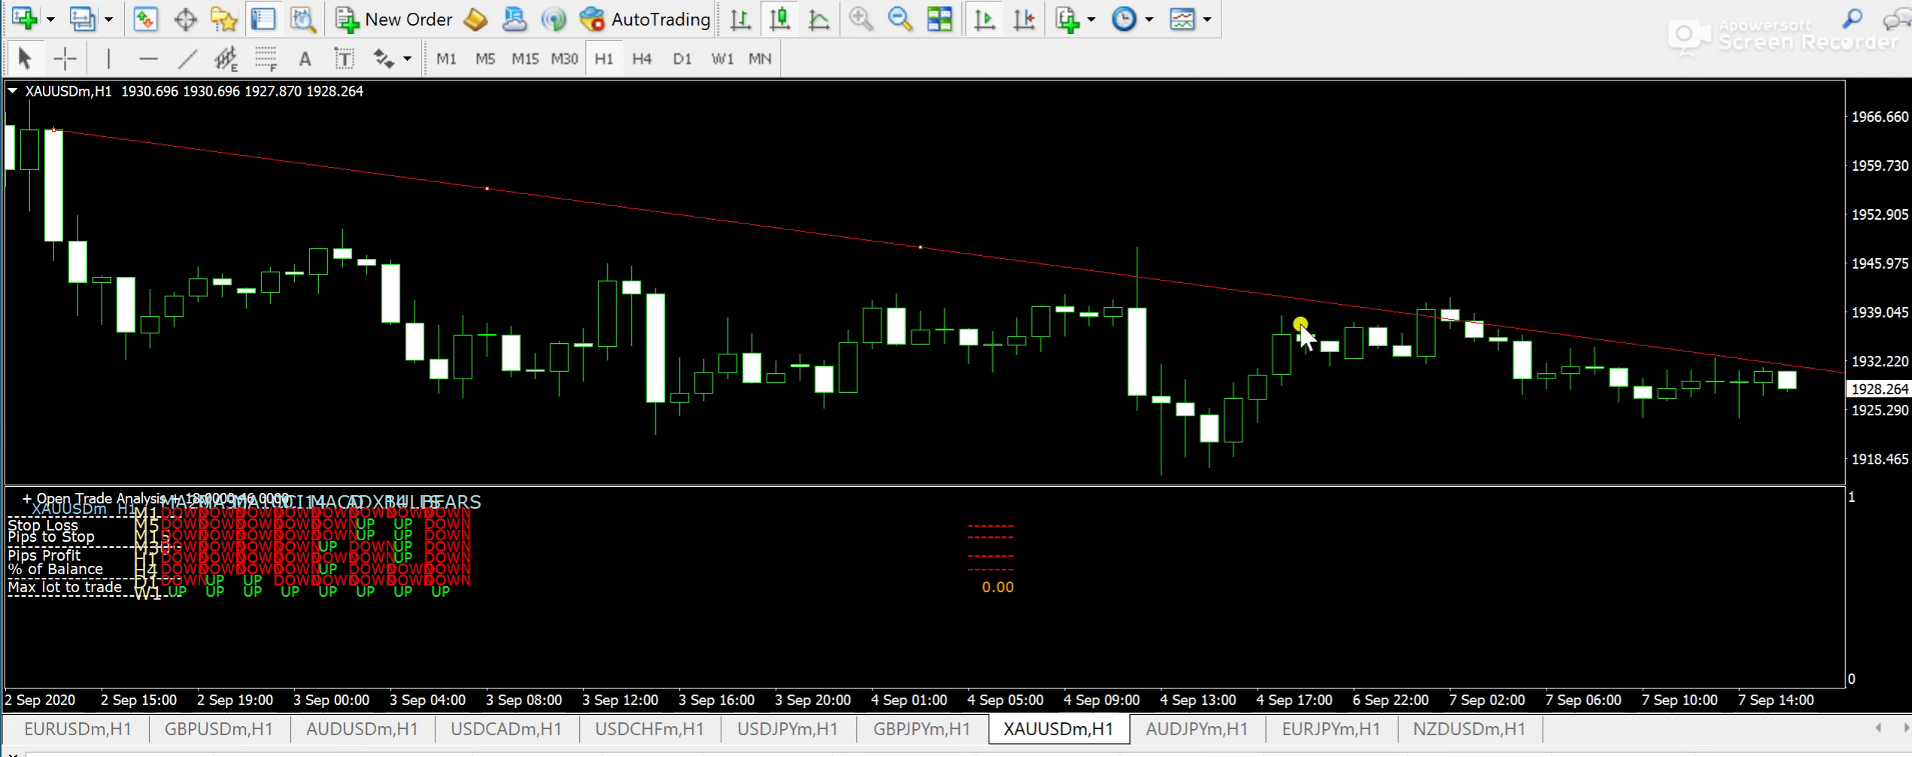
right_click(1319, 298)
left_click(1395, 384)
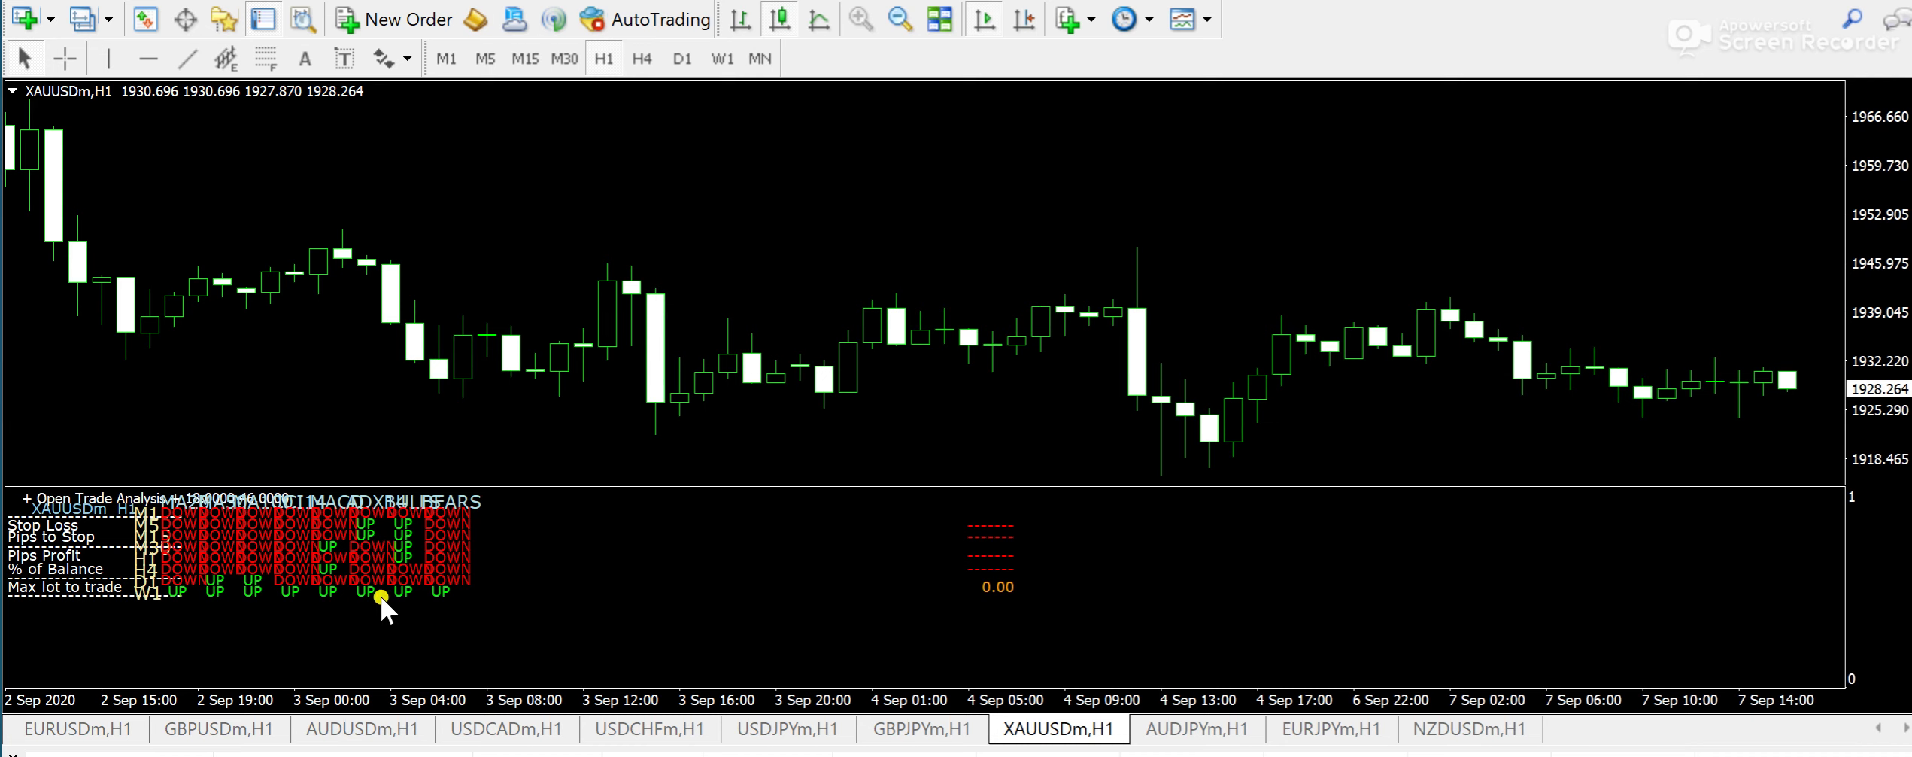
- On the AUDJPYm H1 chart, place a horizontal line at 77.331, then delete it
mouse_move(448, 593)
left_click(1249, 723)
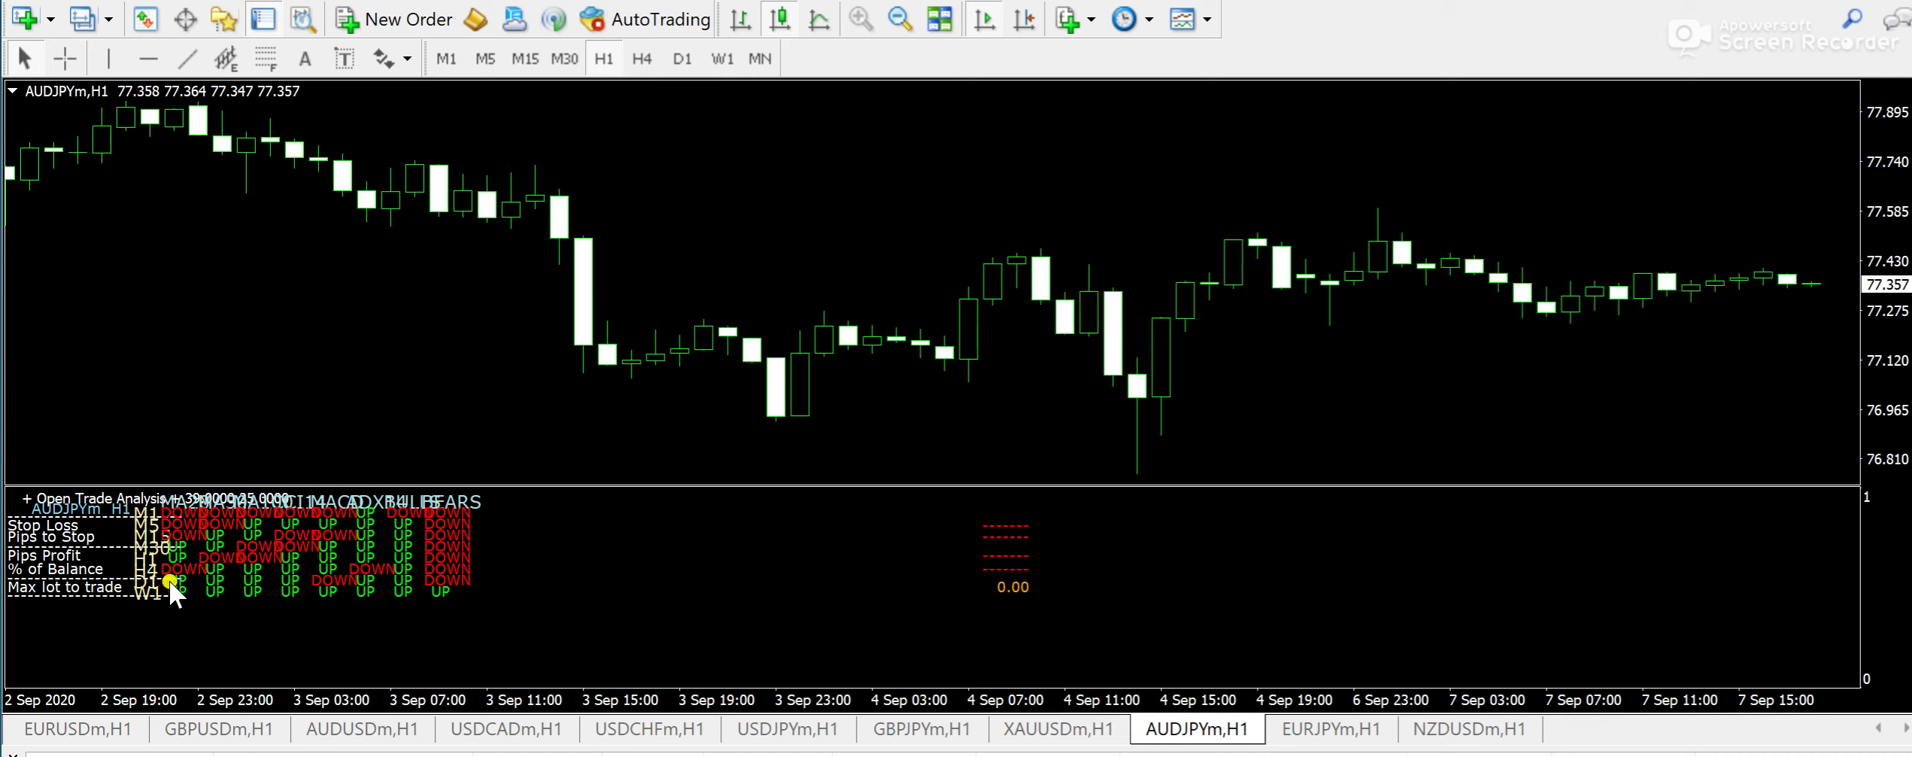
left_click(148, 58)
left_click(1556, 291)
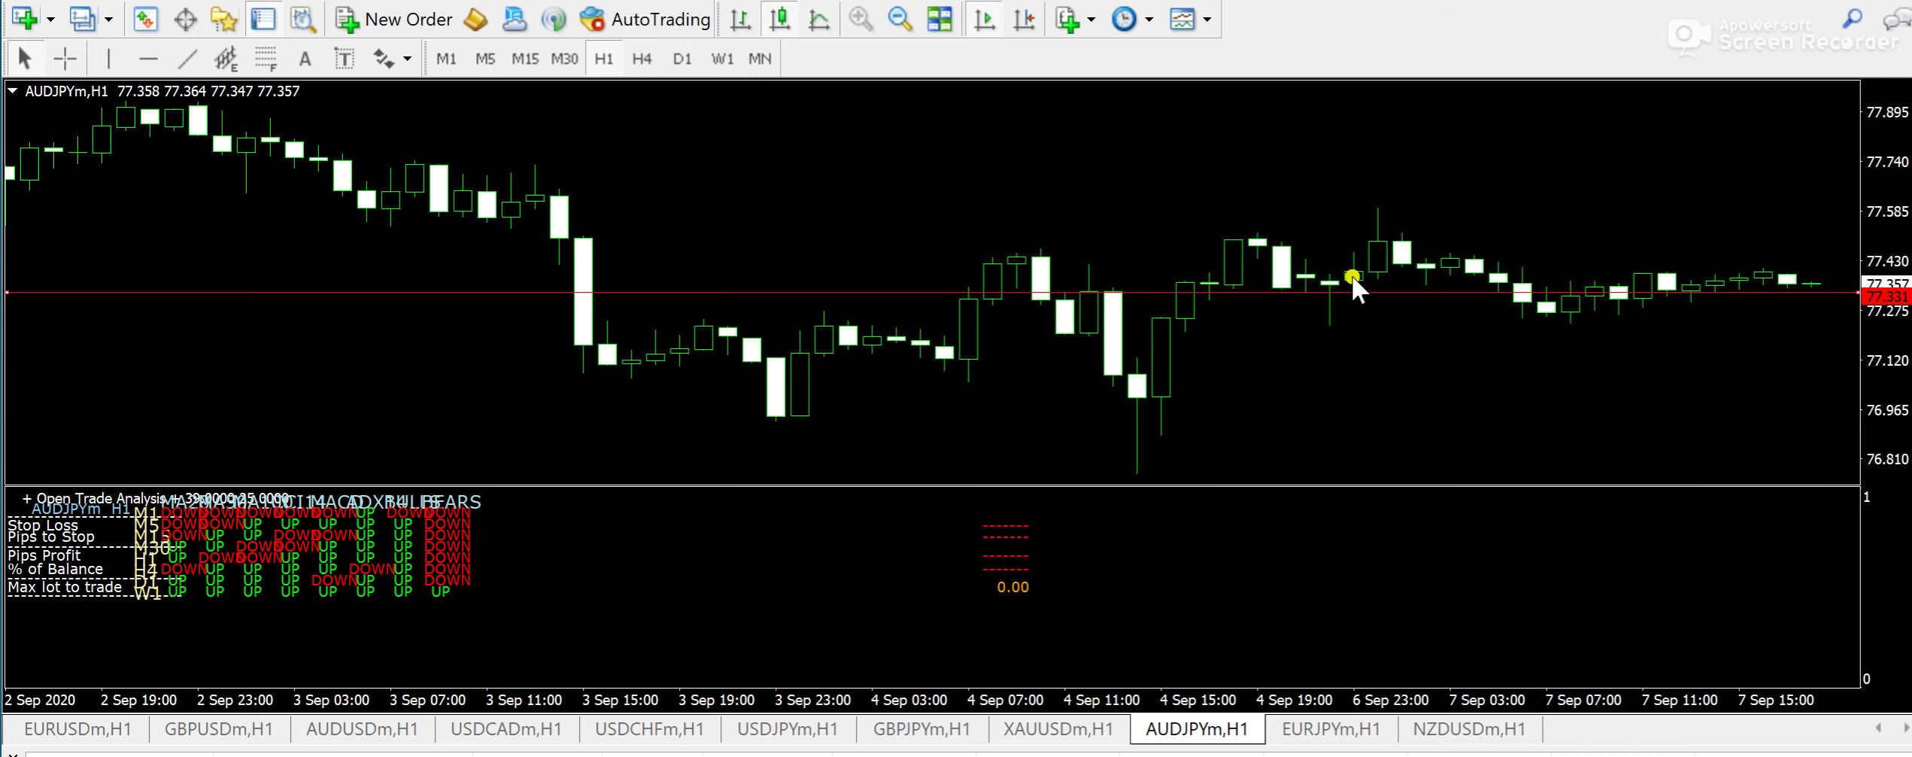
right_click(1831, 292)
left_click(1698, 387)
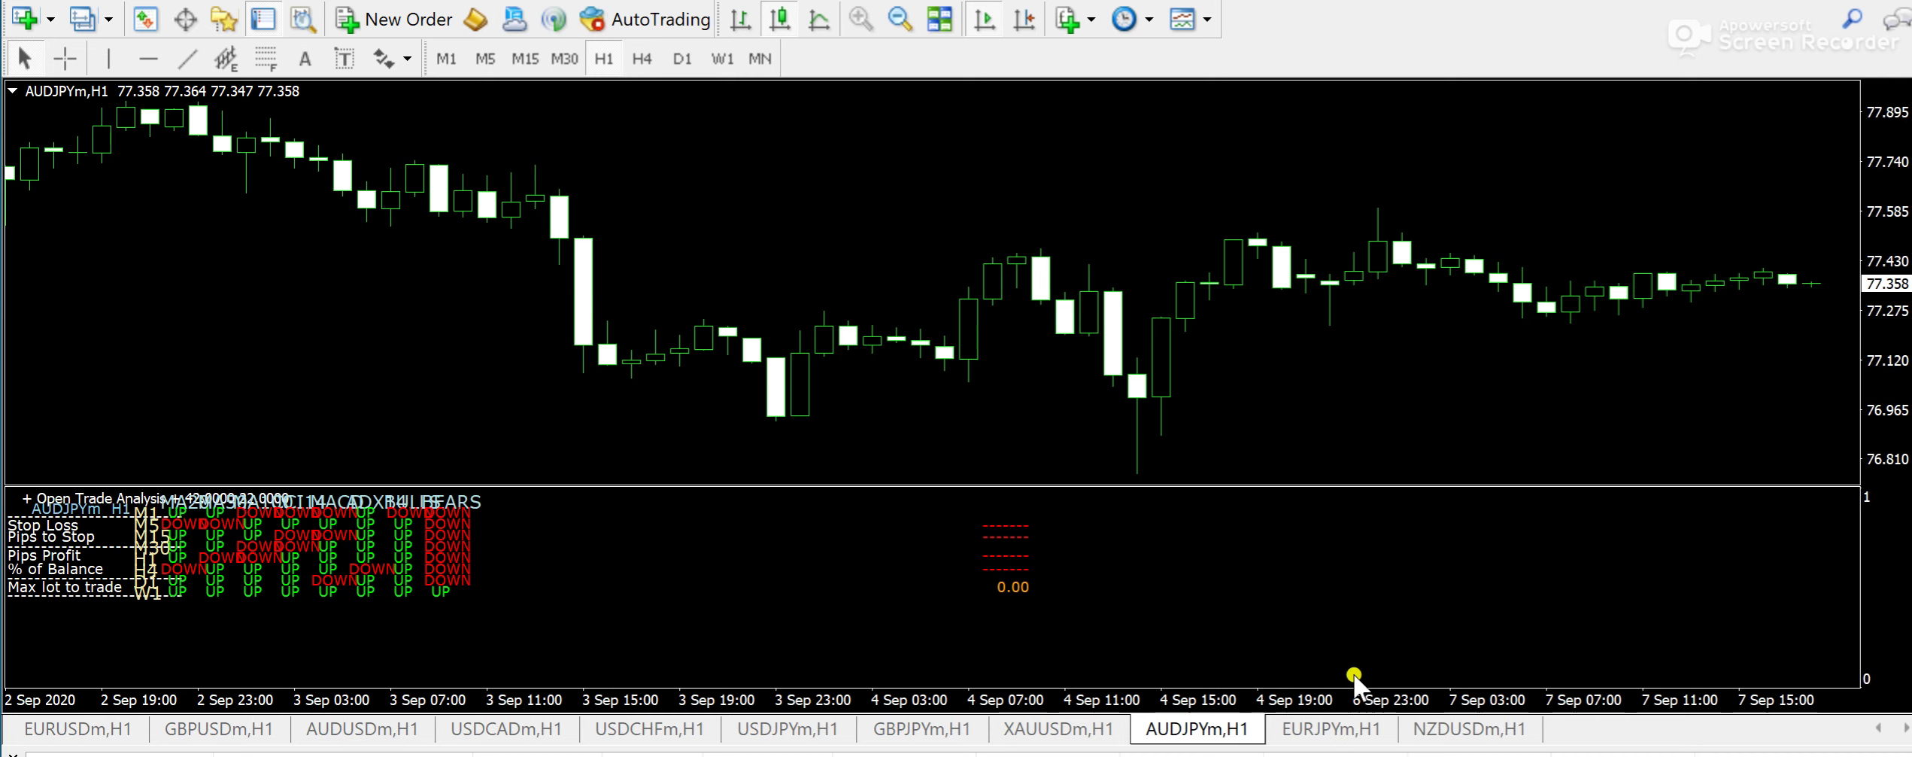
- On the EURJPYm H1 chart, draw a falling trendline from the 7 Sep 00:00 high, then delete it
left_click(1337, 728)
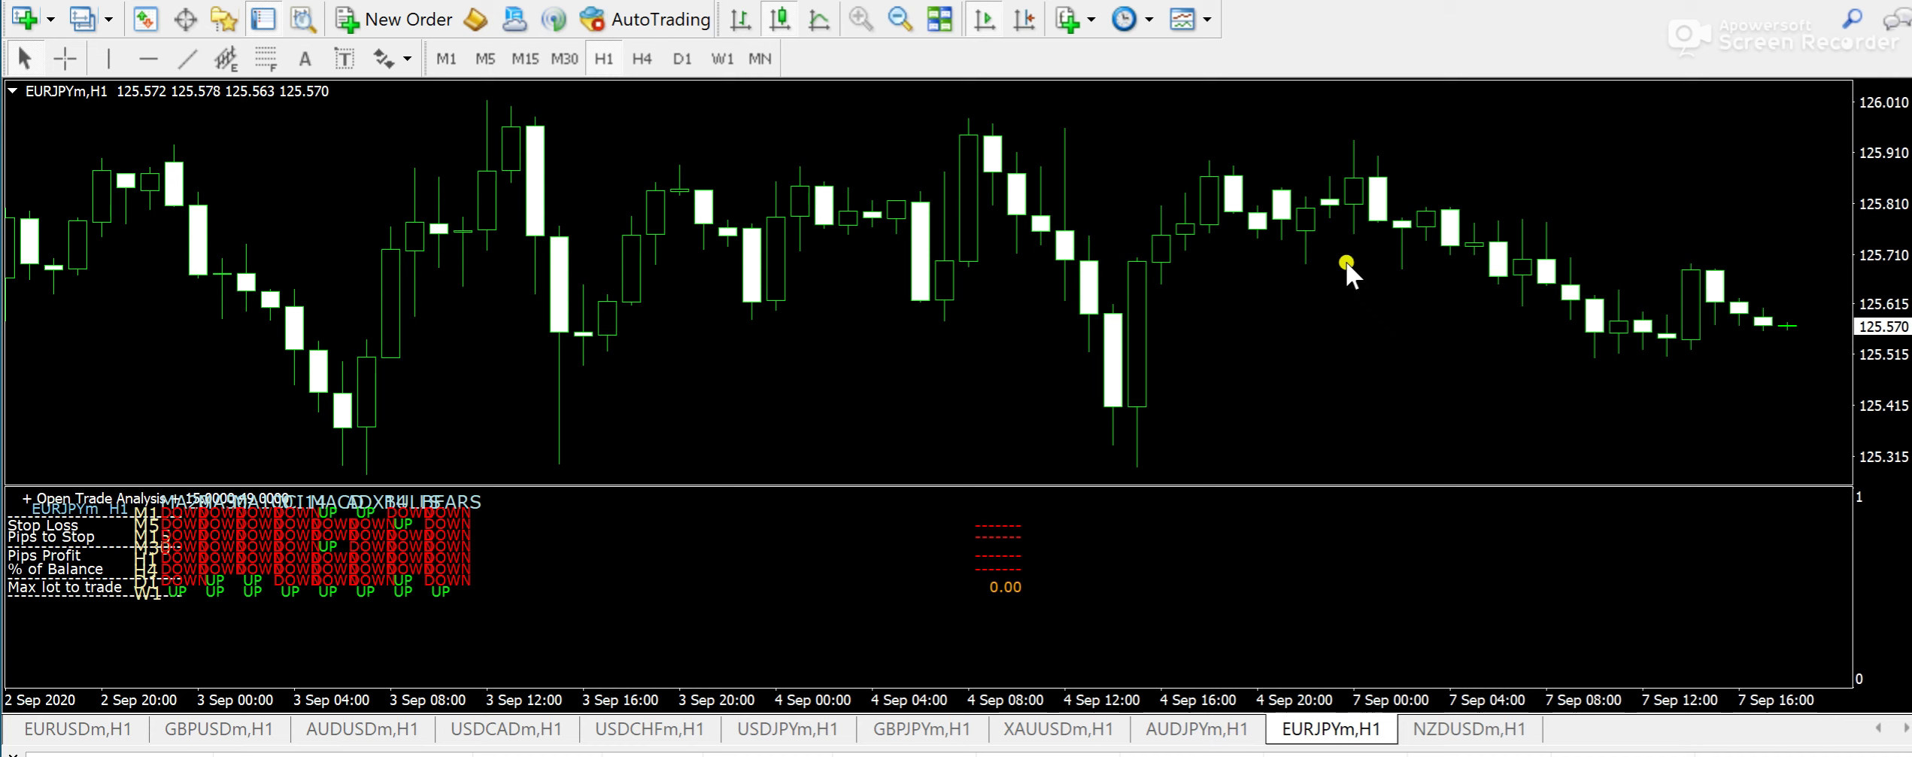
left_click(176, 64)
left_click_drag(1335, 140, 1743, 273)
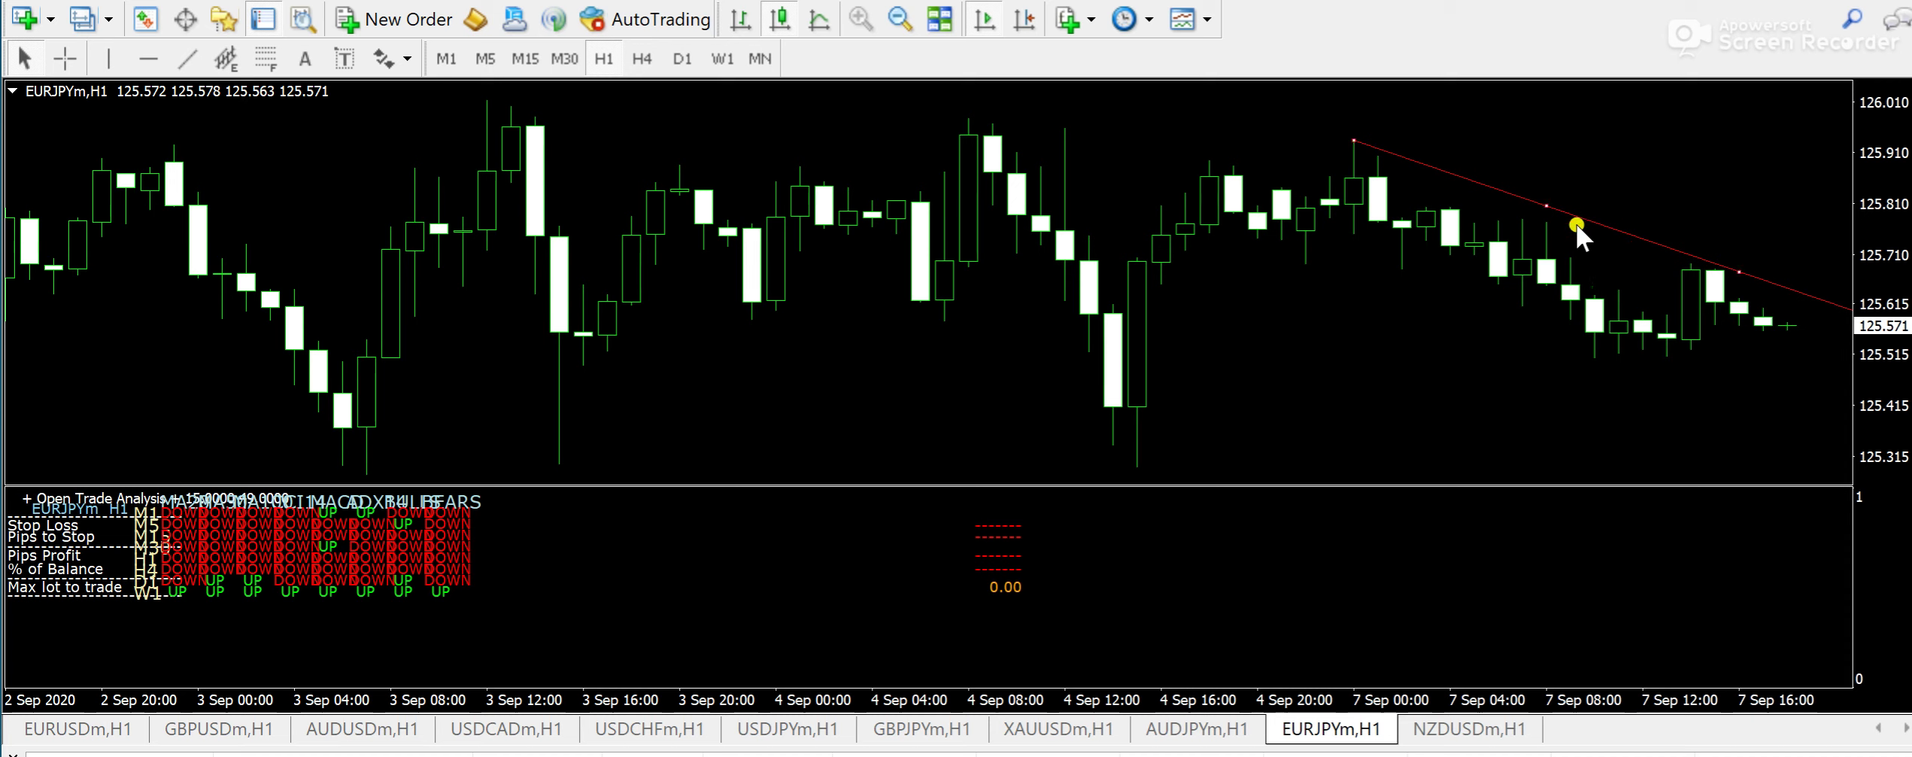
right_click(1529, 200)
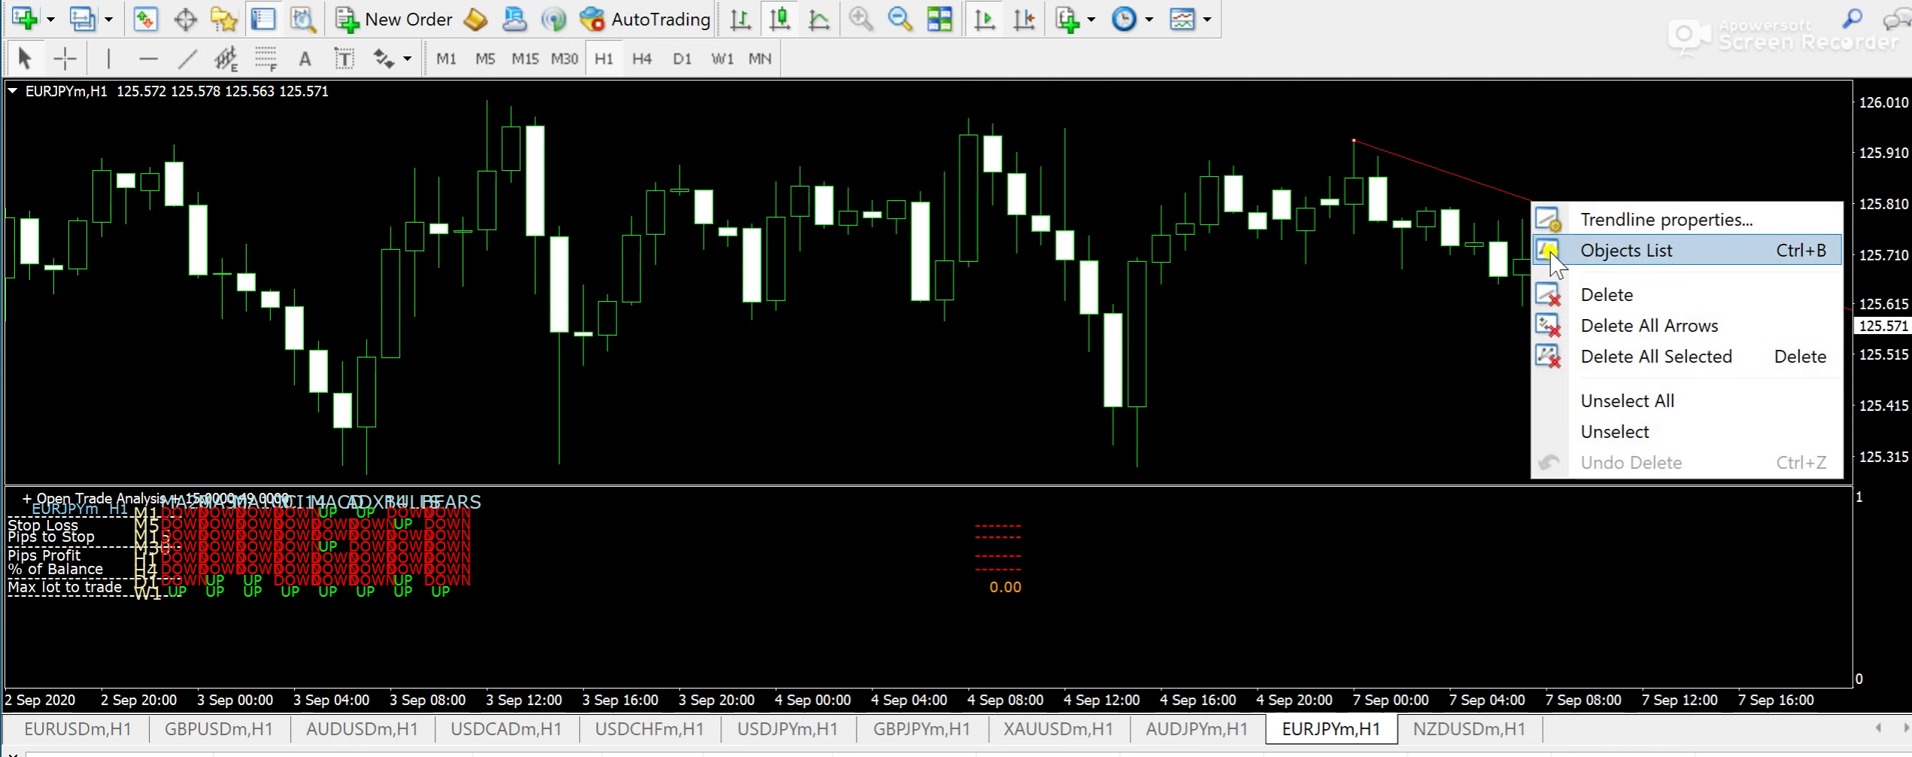
left_click(1592, 296)
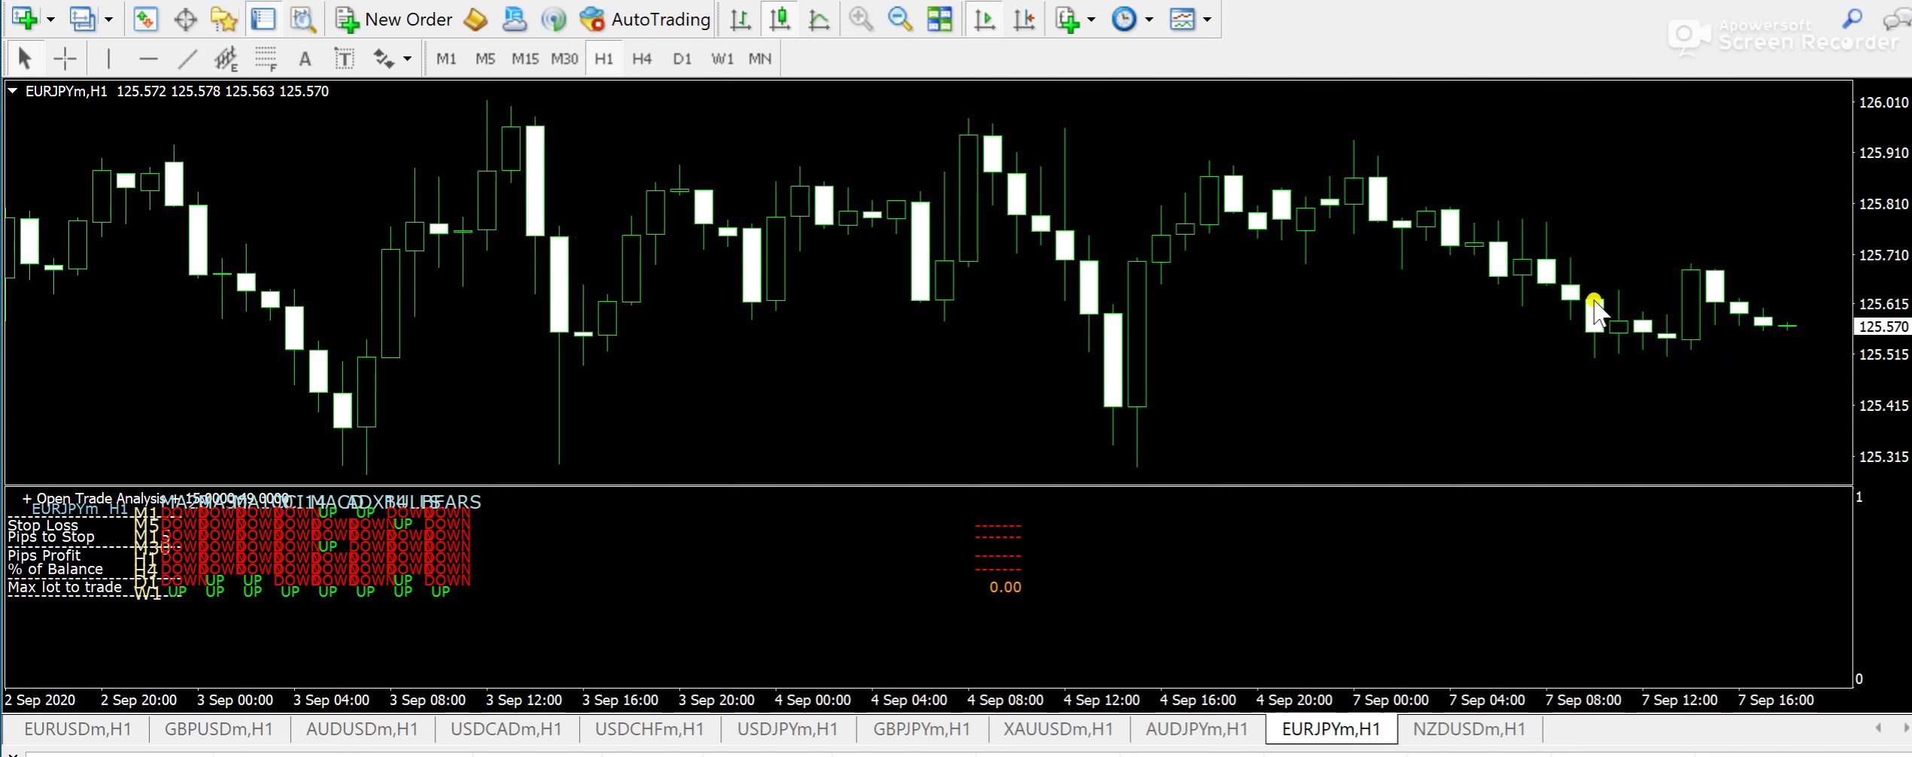
- On the NZDUSDm H1 chart, draw a falling trendline from the 4 Sep 16:00 high, then delete it
left_click(1463, 724)
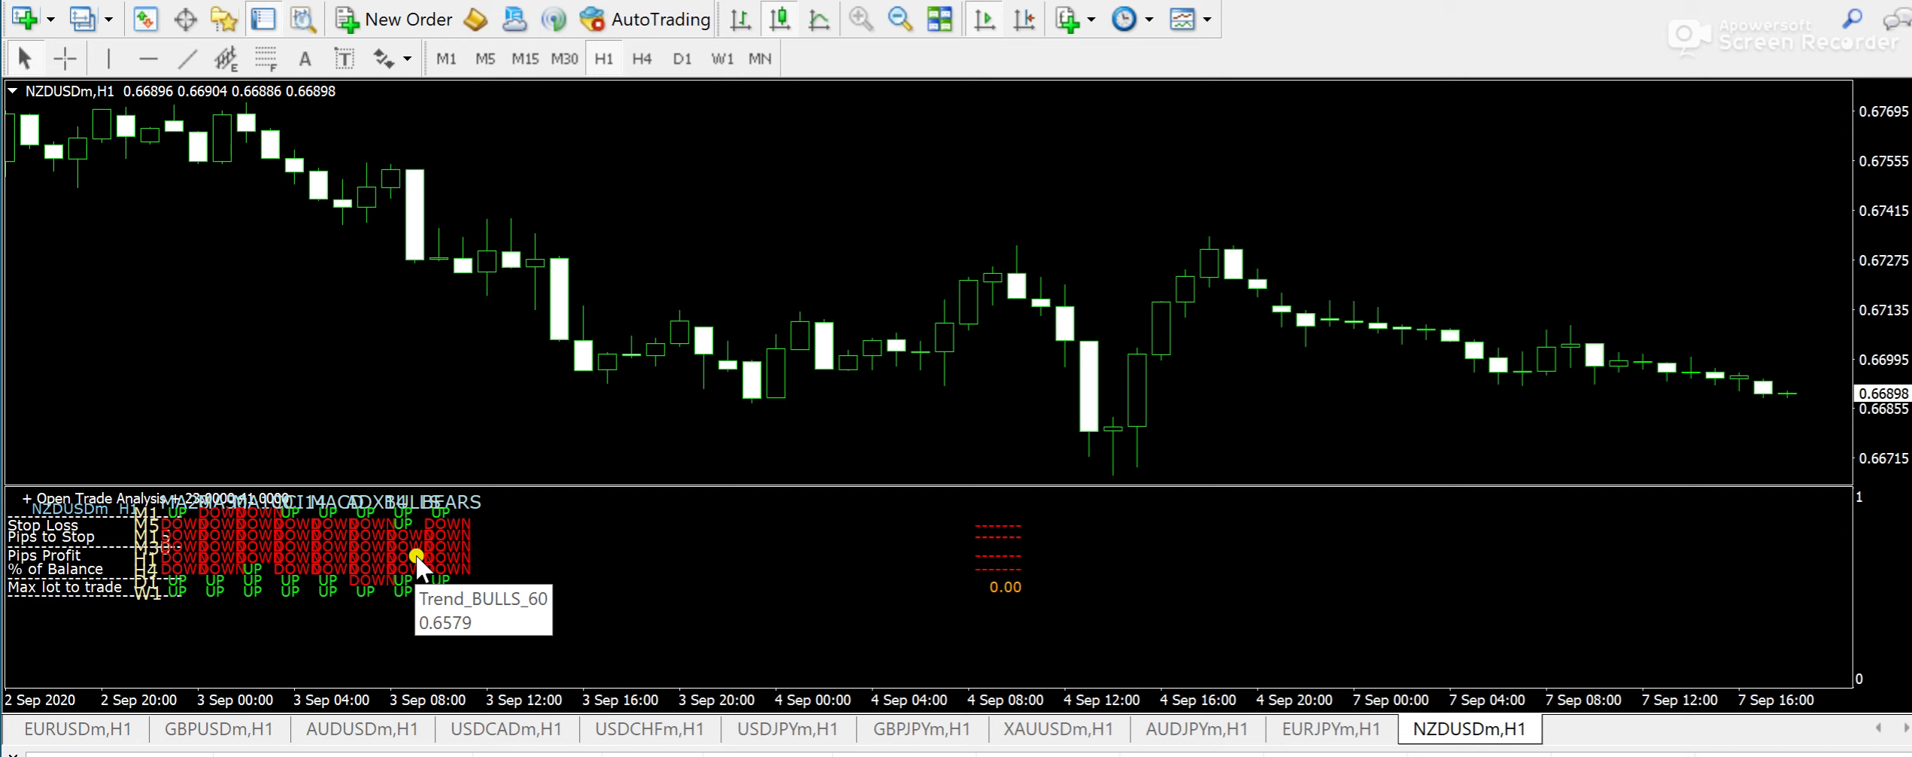
left_click(187, 58)
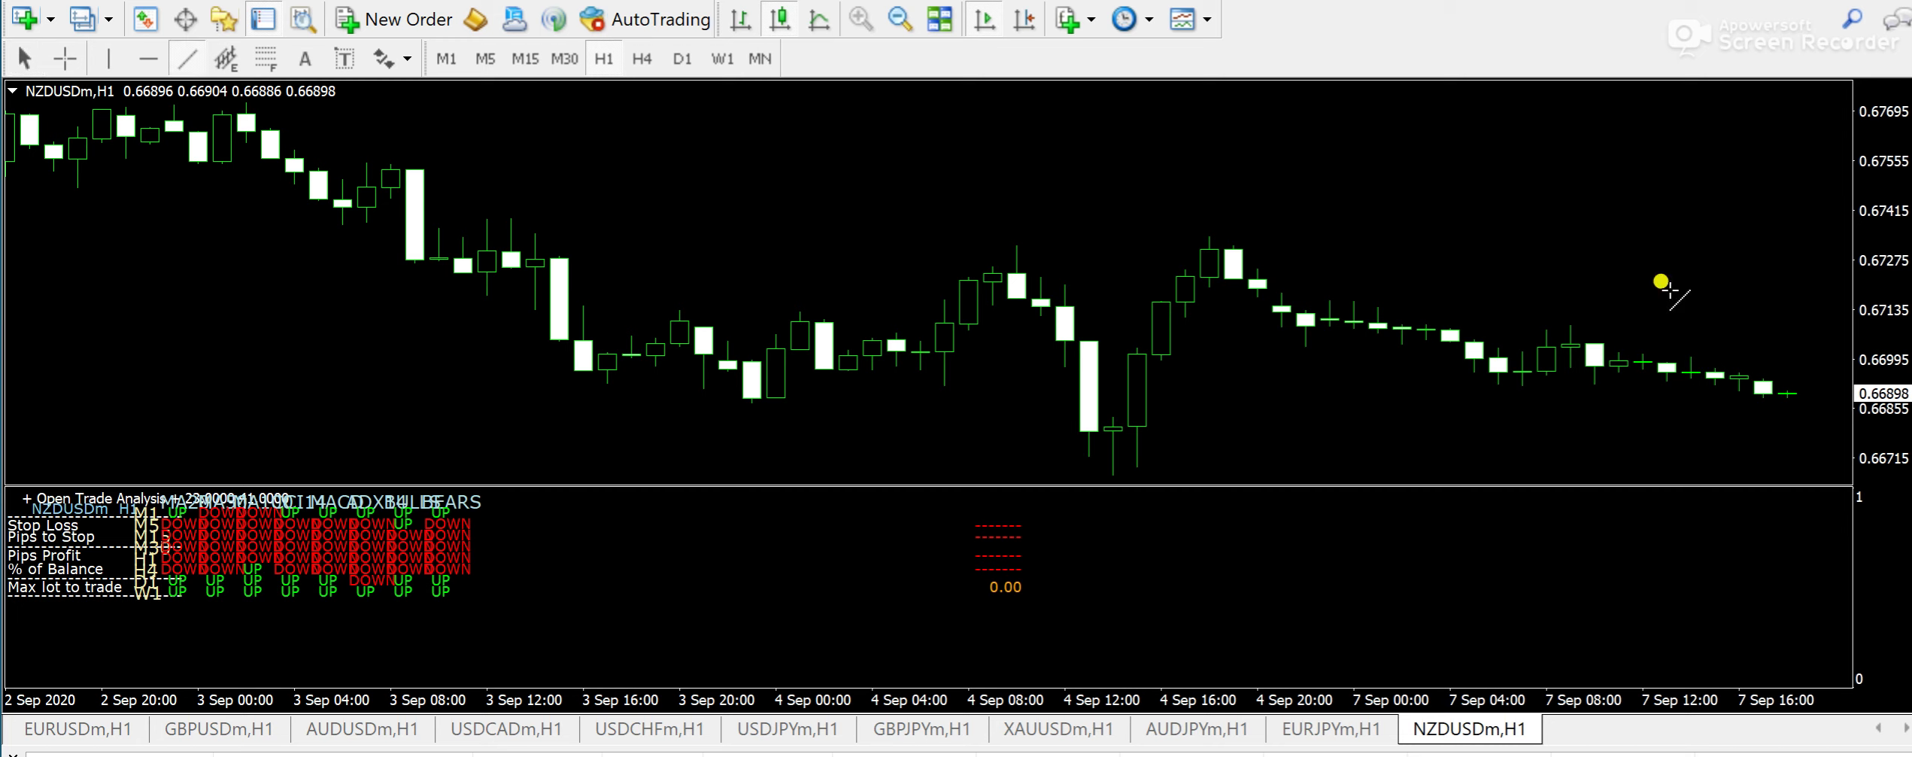
left_click_drag(1211, 239, 1530, 318)
right_click(1521, 310)
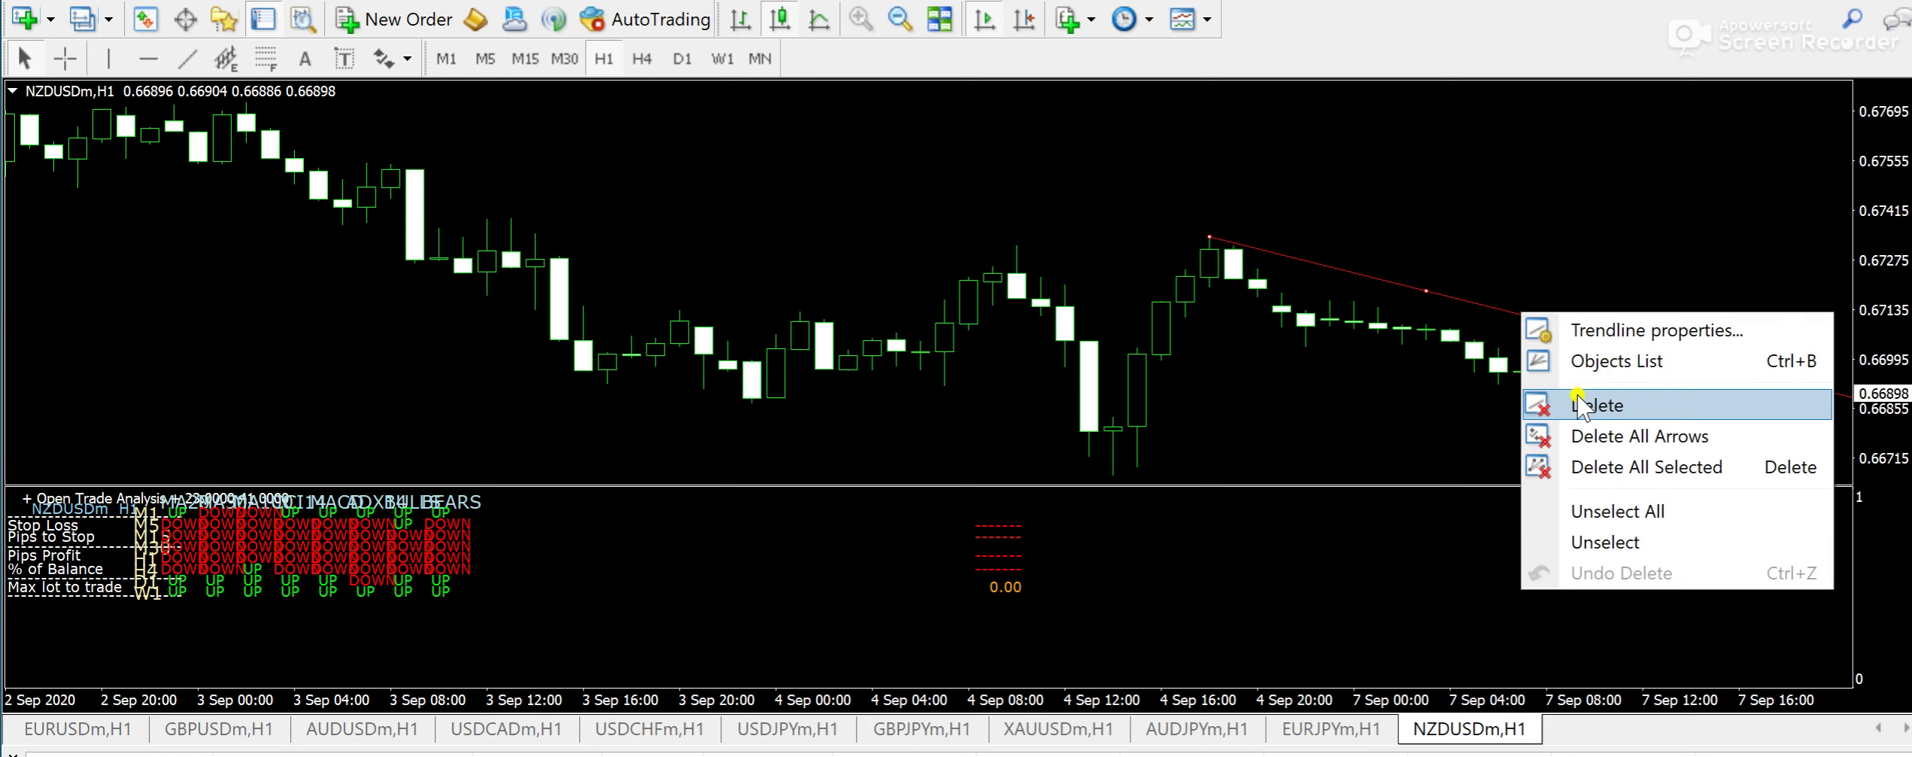
left_click(1548, 397)
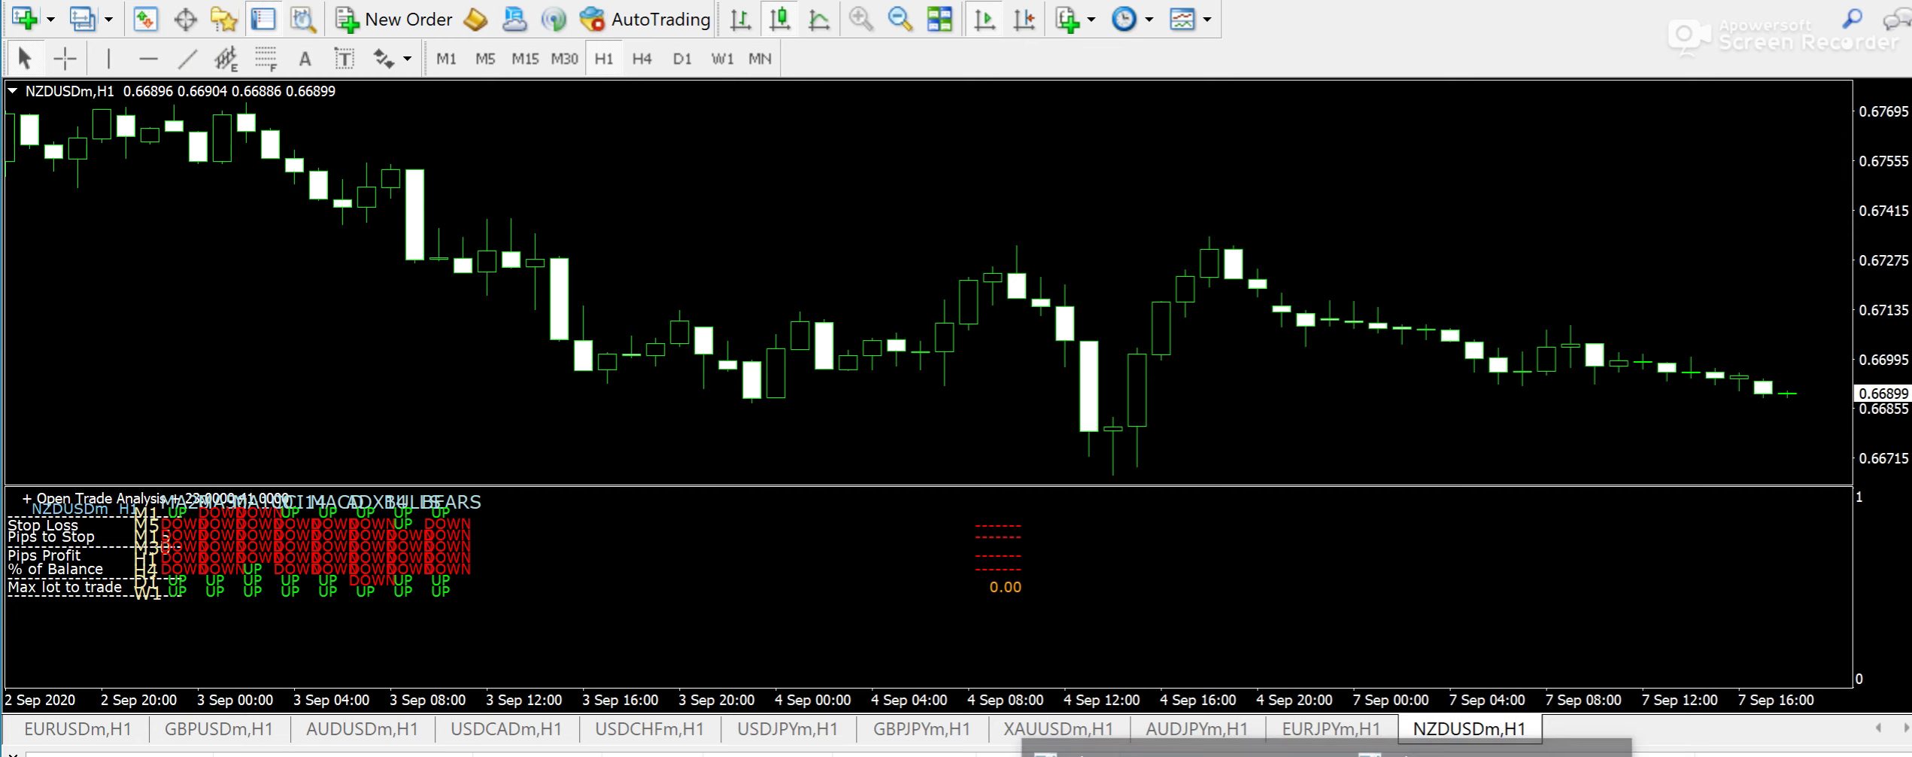
- Bring the 200forexpips promo image in Photos to the front
left_click(1068, 752)
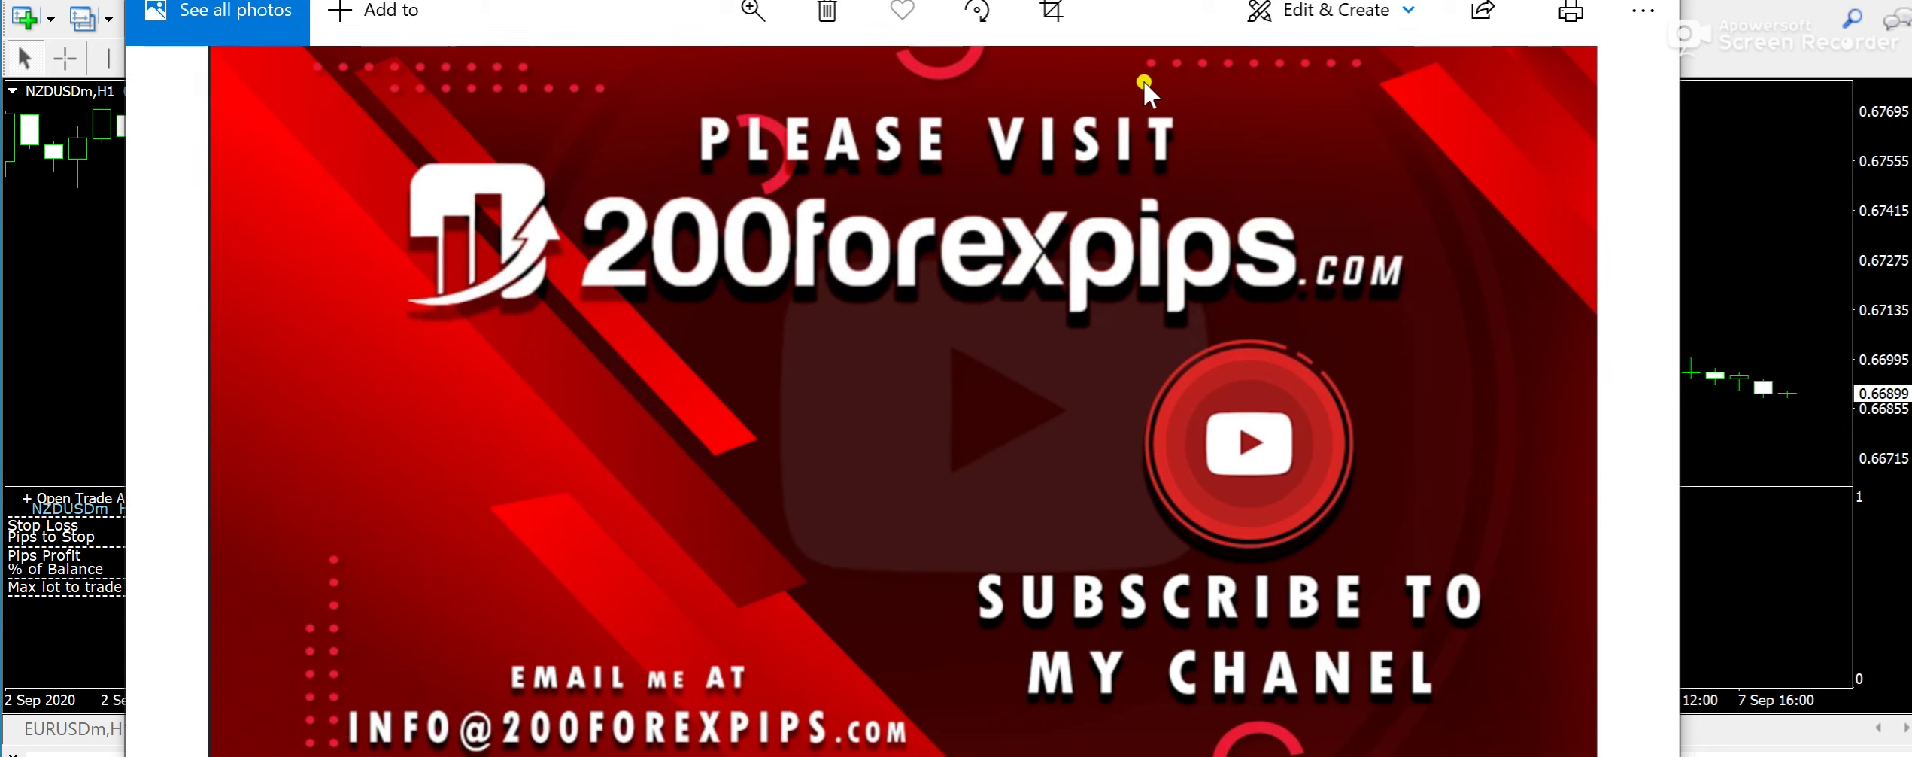